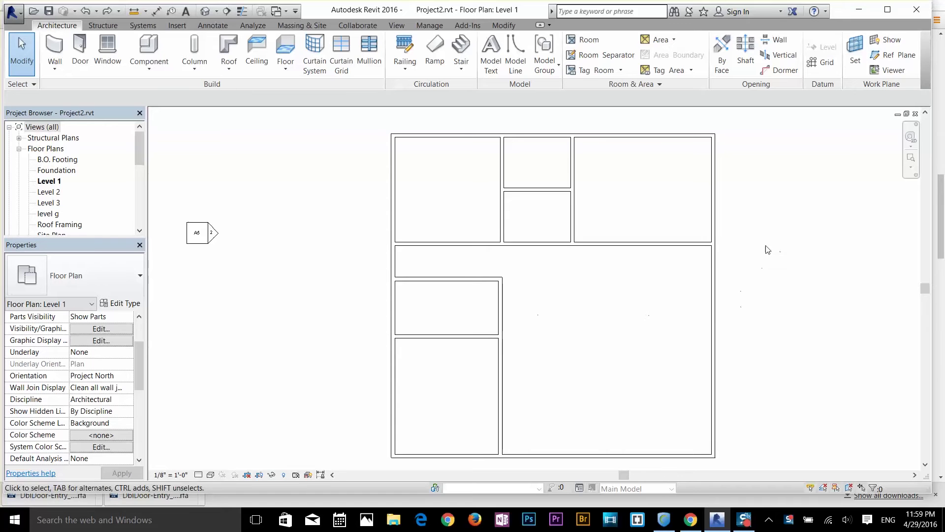
Start the Door tool and check the Single-Flush sizes, keeping the 36" x 84" type.
middle_drag(723, 256, 673, 266)
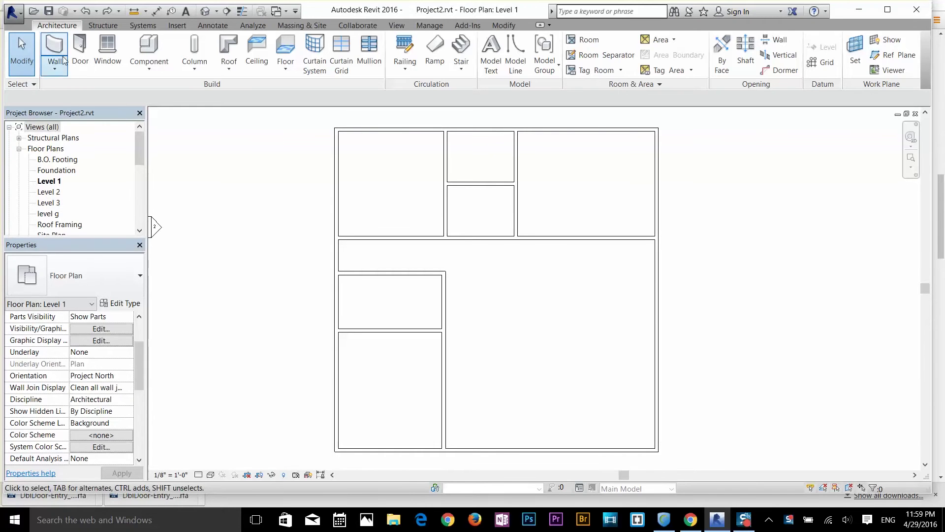
click(80, 49)
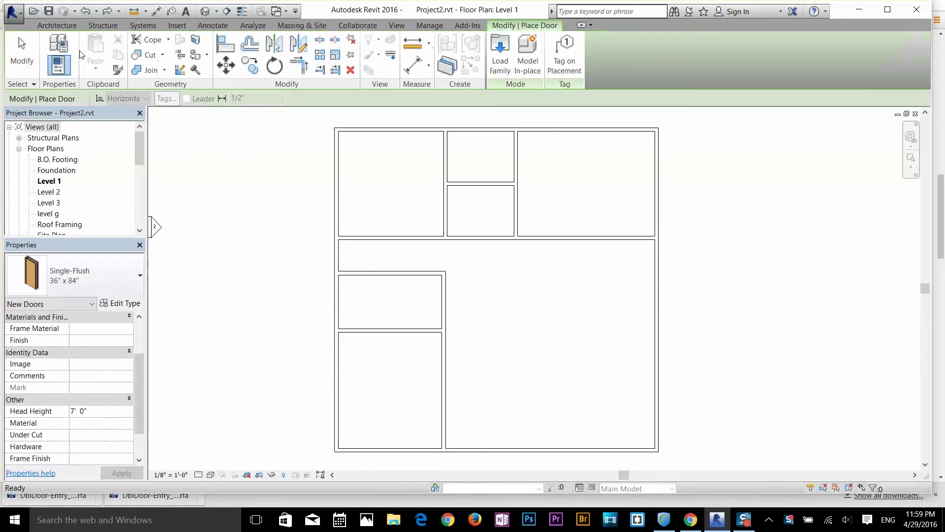
click(126, 277)
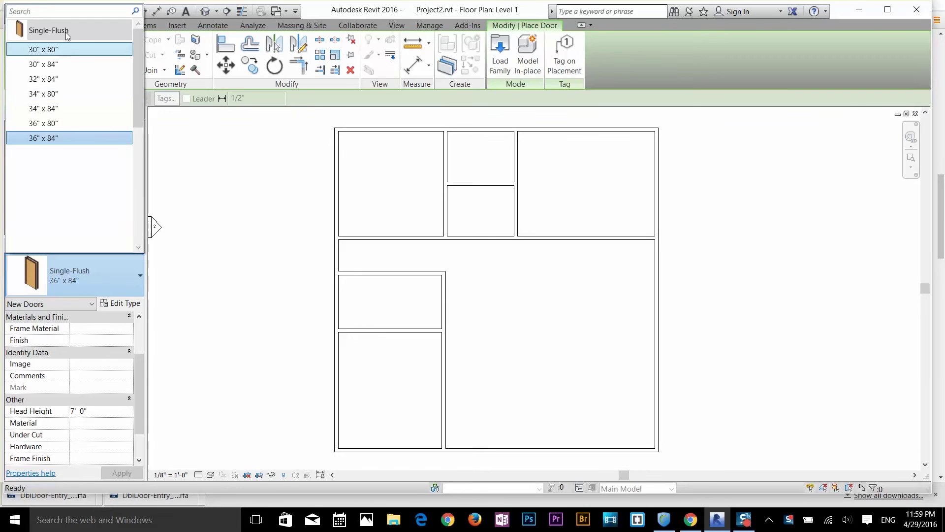
mouse_move(67, 33)
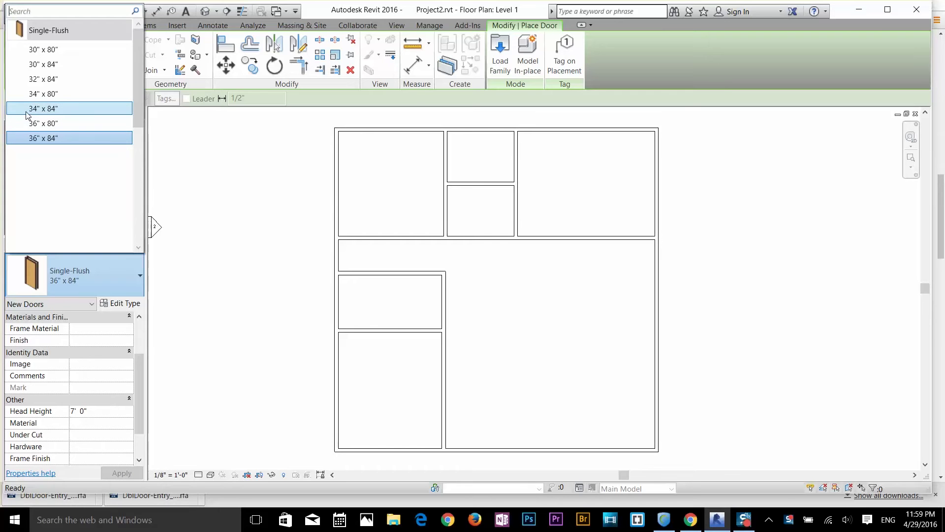
mouse_move(37, 122)
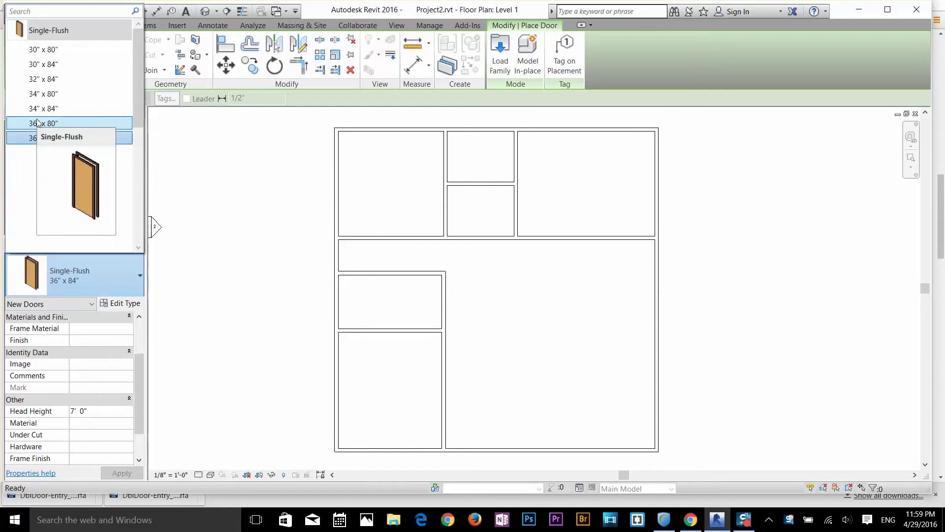
mouse_move(51, 68)
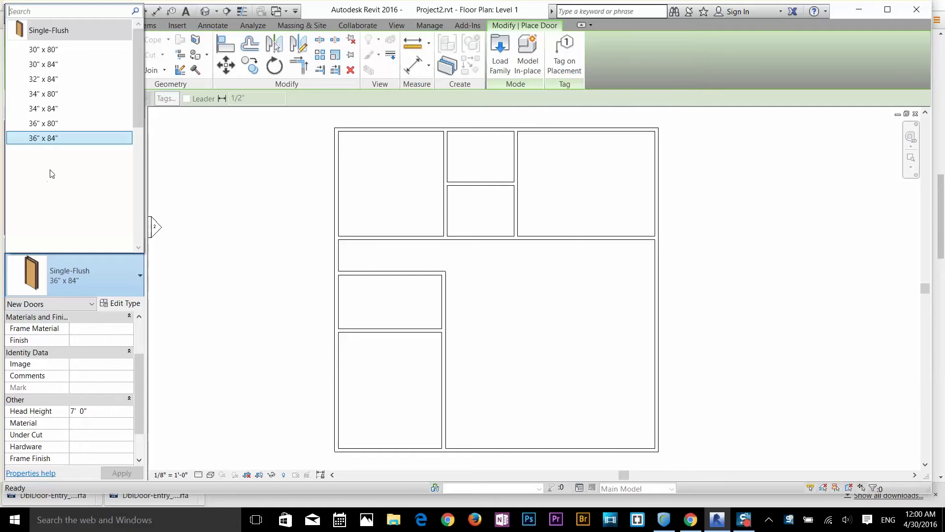
click(56, 167)
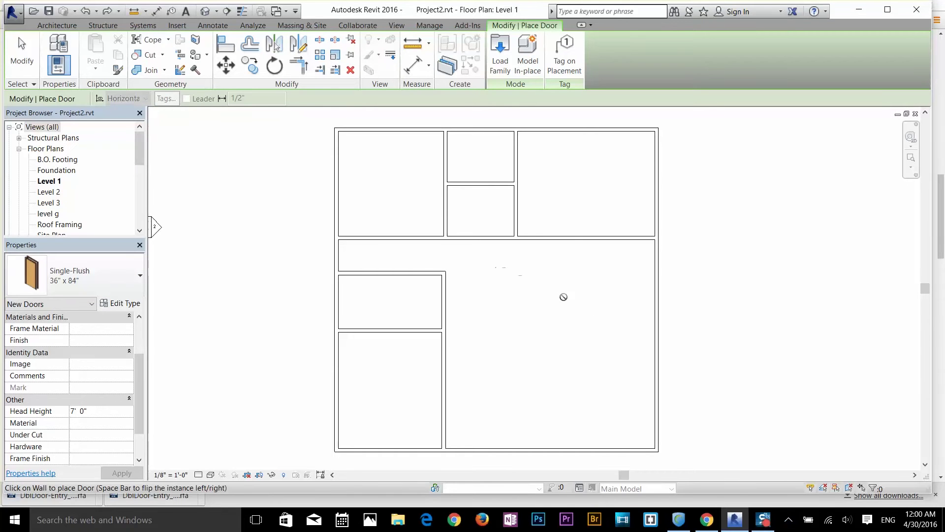
Save ARCAT's 2014 Entry Double 2 Panel Glazed Arched Top family into the US Imperial library.
click(706, 519)
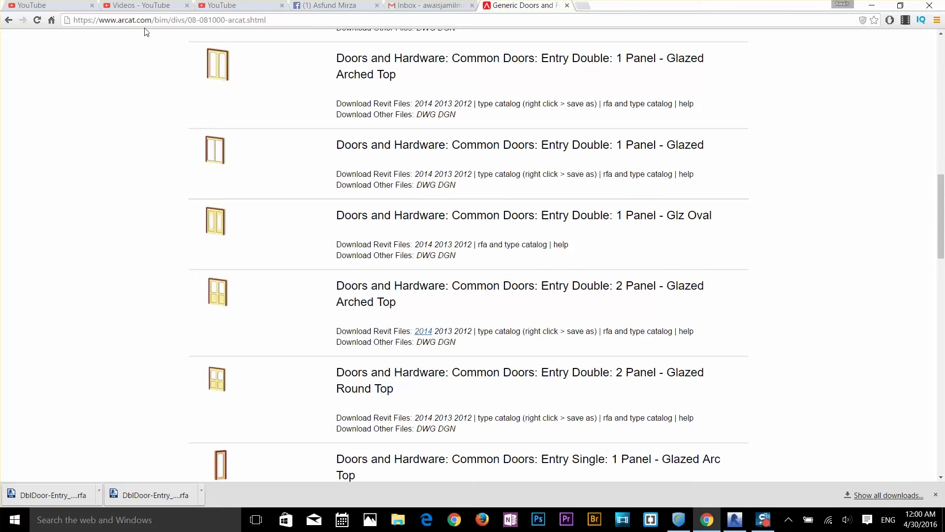
scroll(517, 166, up, 15)
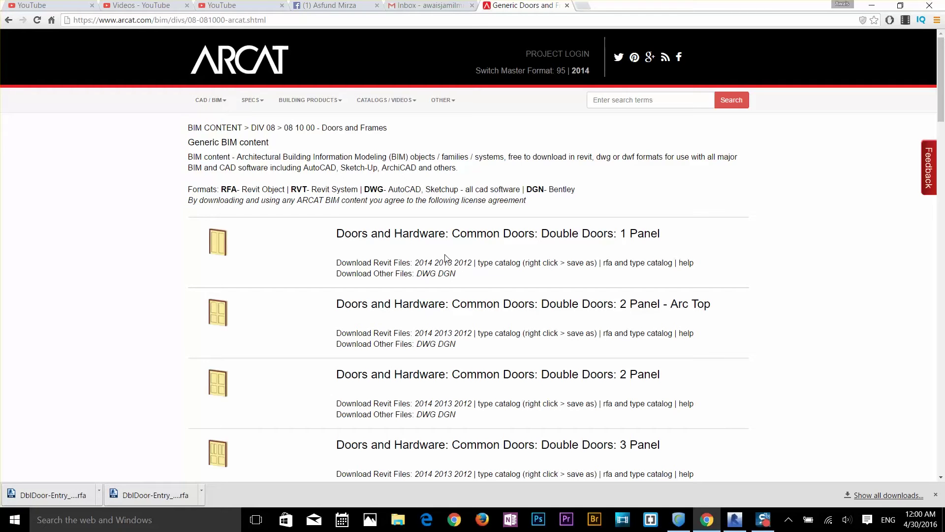
scroll(445, 258, down, 3)
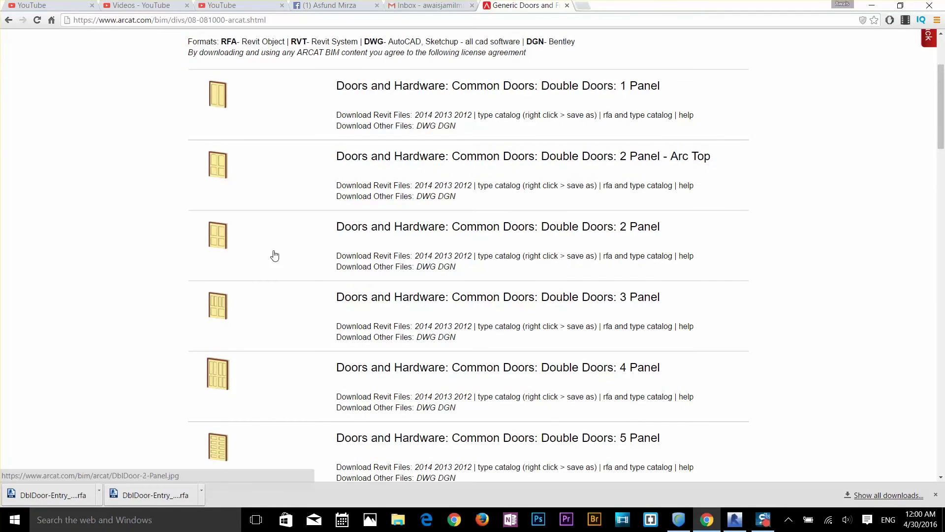
scroll(271, 253, down, 5)
scroll(272, 253, down, 6)
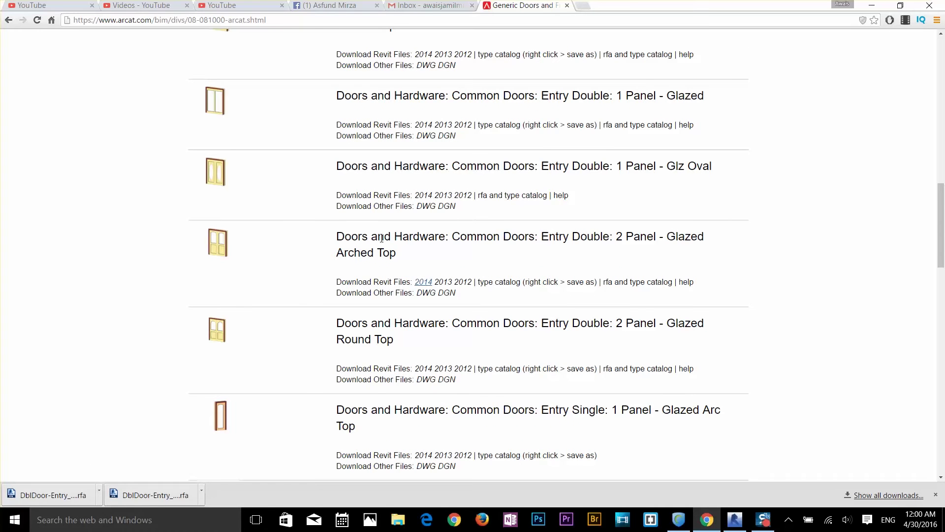
right_click(425, 282)
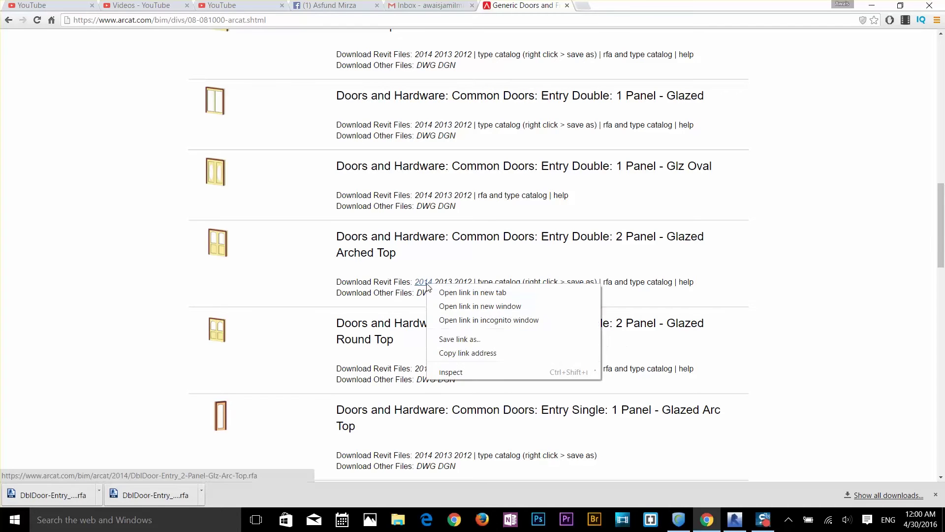
click(450, 340)
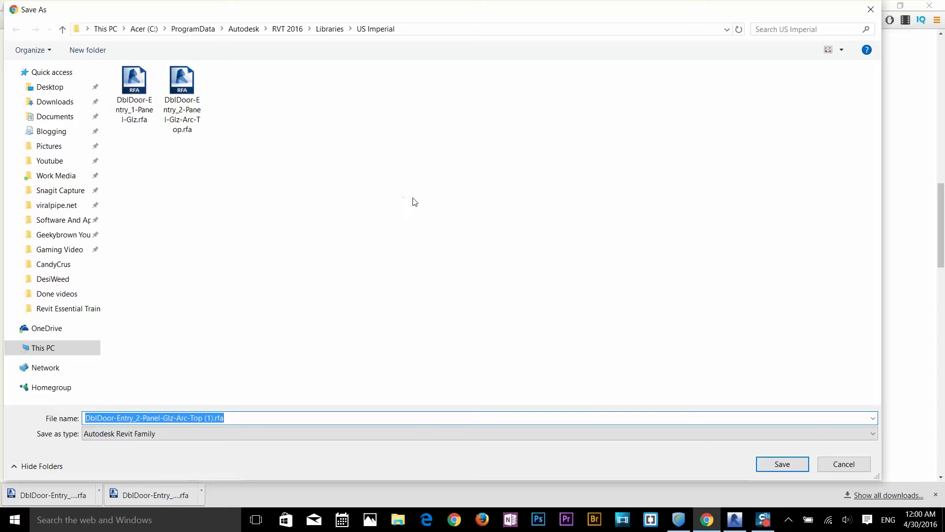
click(783, 464)
scroll(460, 293, down, 4)
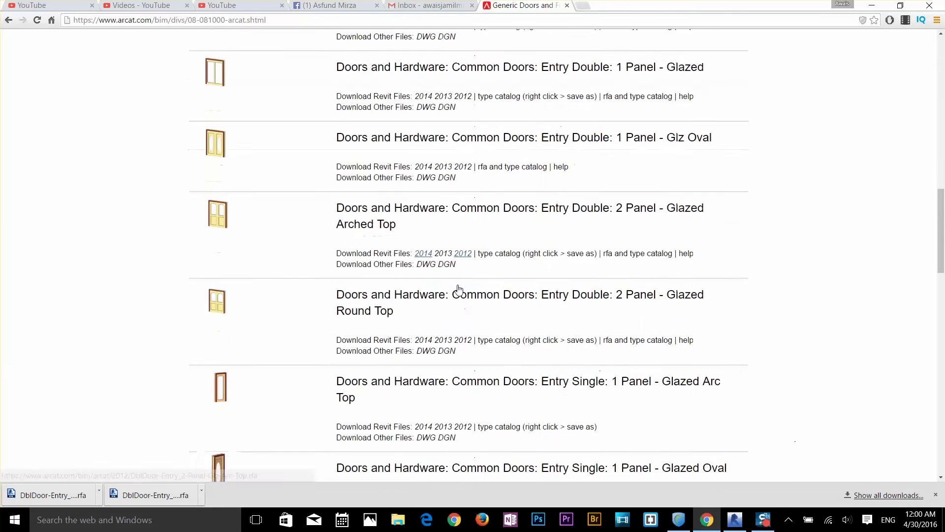
Save the 2014 Single Doors 2 Panel family as Door-2-Panel.rfa in the library.
scroll(457, 288, down, 1)
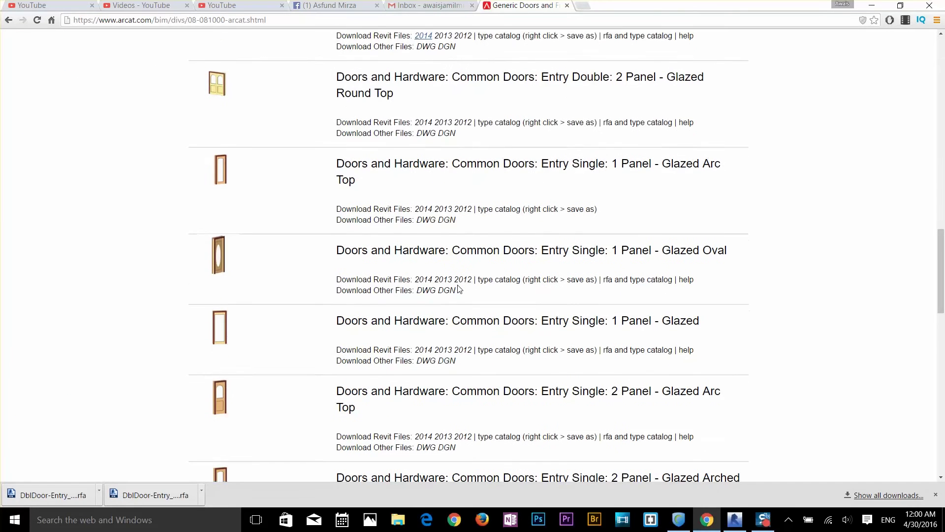
scroll(457, 288, down, 3)
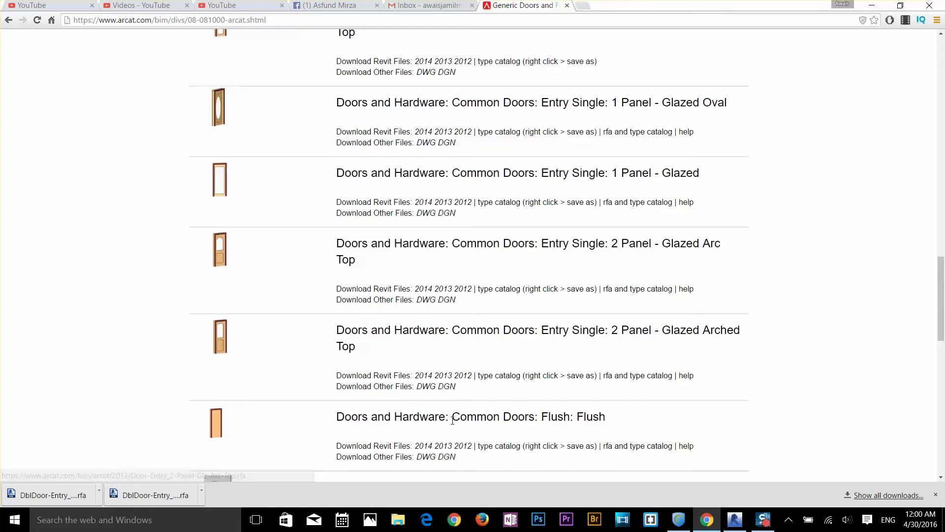
scroll(382, 284, down, 9)
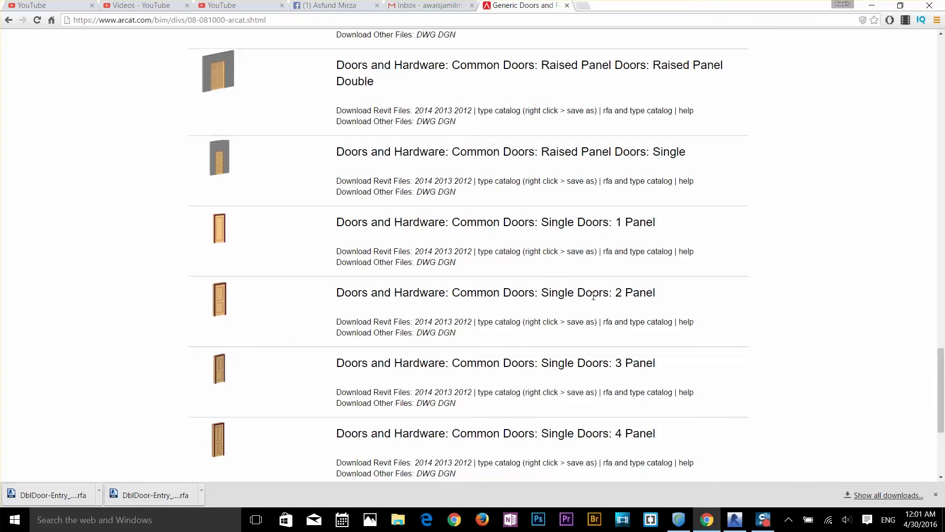
right_click(426, 322)
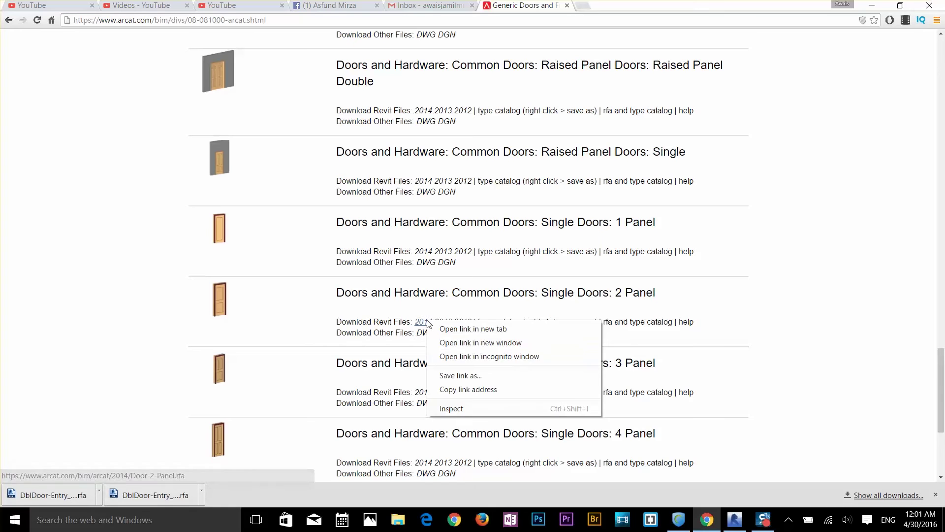
click(453, 376)
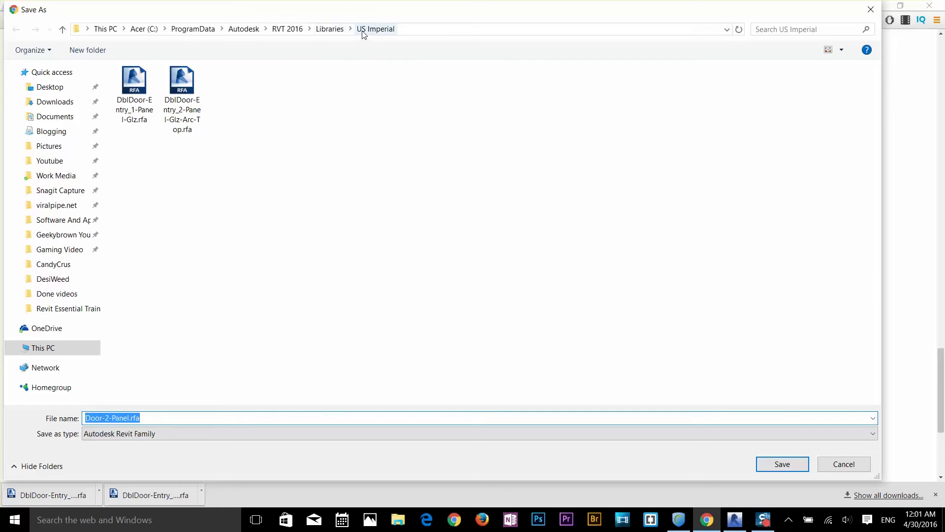
click(788, 465)
Save the 2014 Double Doors 3 Panel family as DblDoor-3-Panel.rfa, then return to Revit.
scroll(374, 218, down, 5)
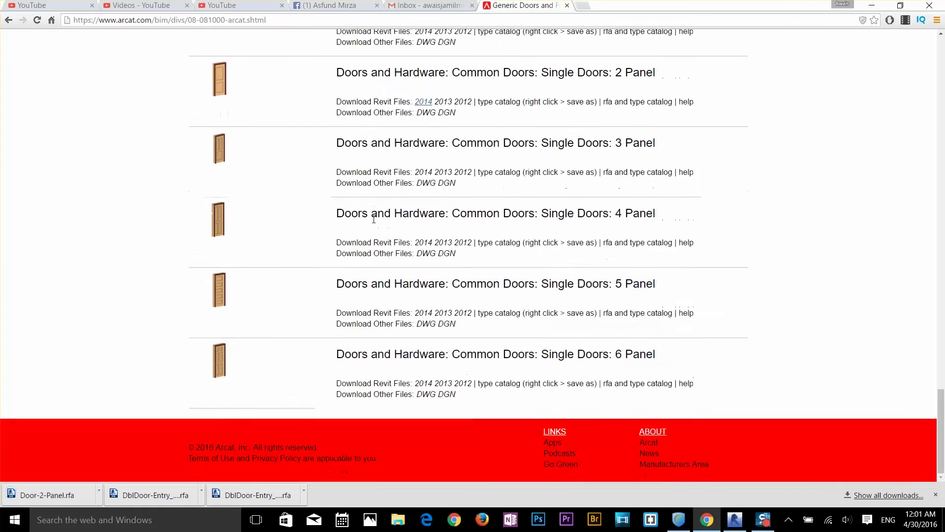
scroll(373, 218, up, 20)
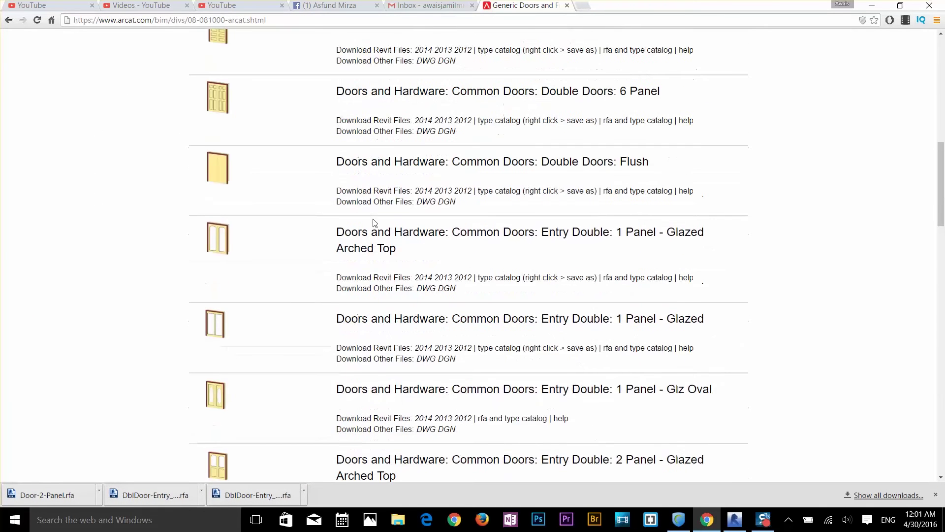
scroll(374, 222, up, 5)
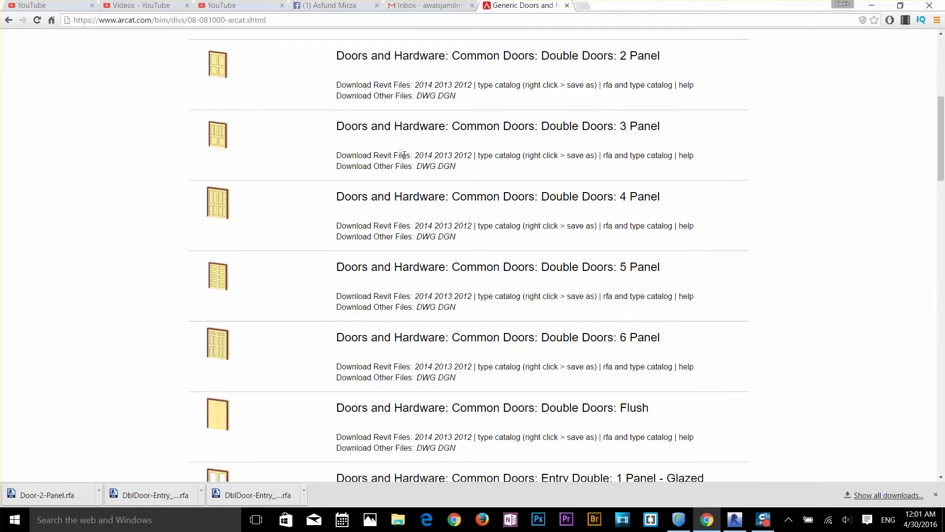
right_click(420, 155)
click(451, 211)
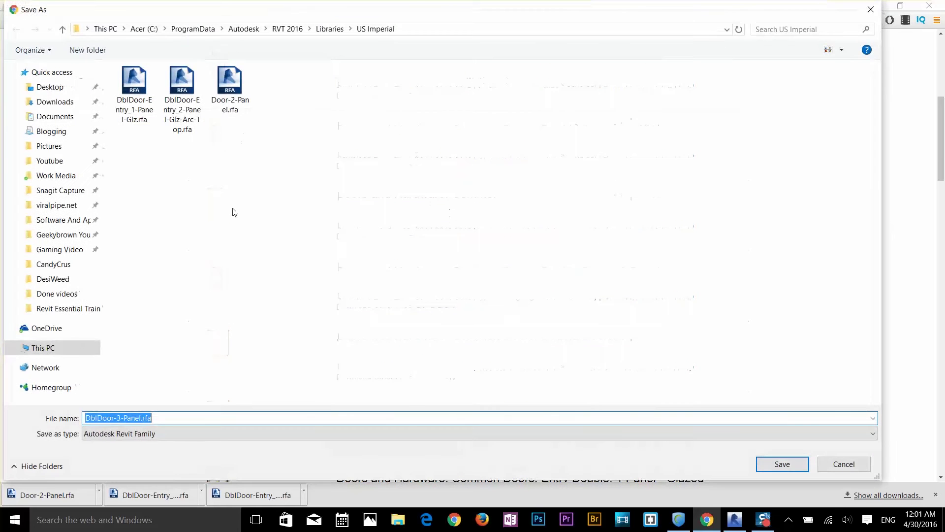
click(770, 456)
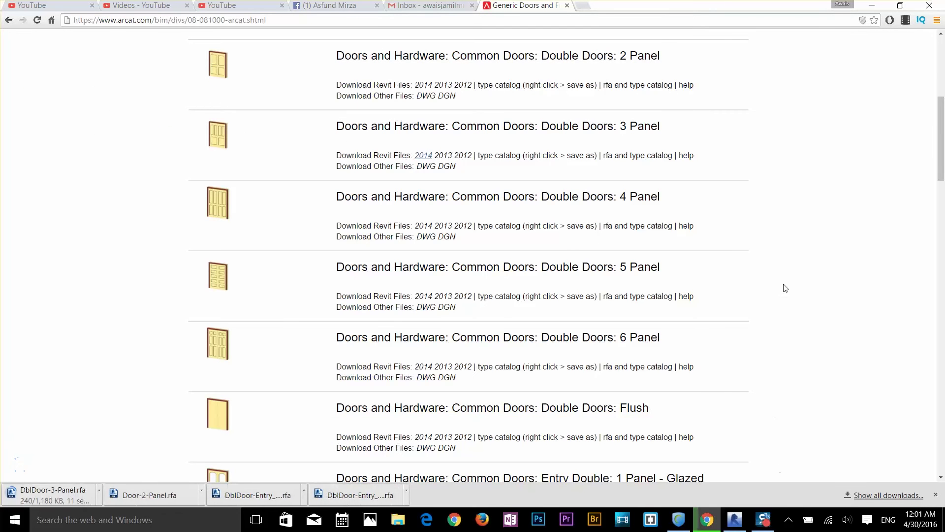
click(735, 519)
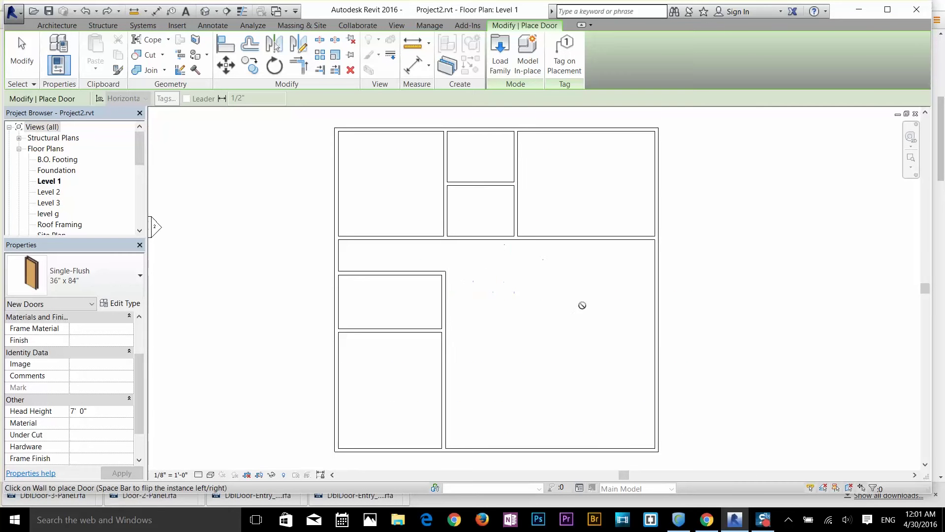
Confirm the Single-Flush 36" x 84" door type in the type selector.
click(105, 280)
click(105, 280)
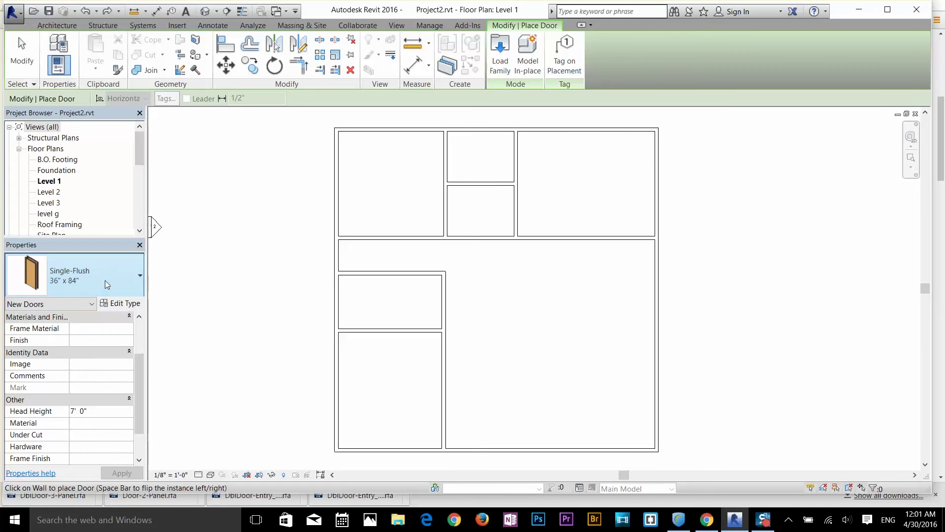
click(82, 279)
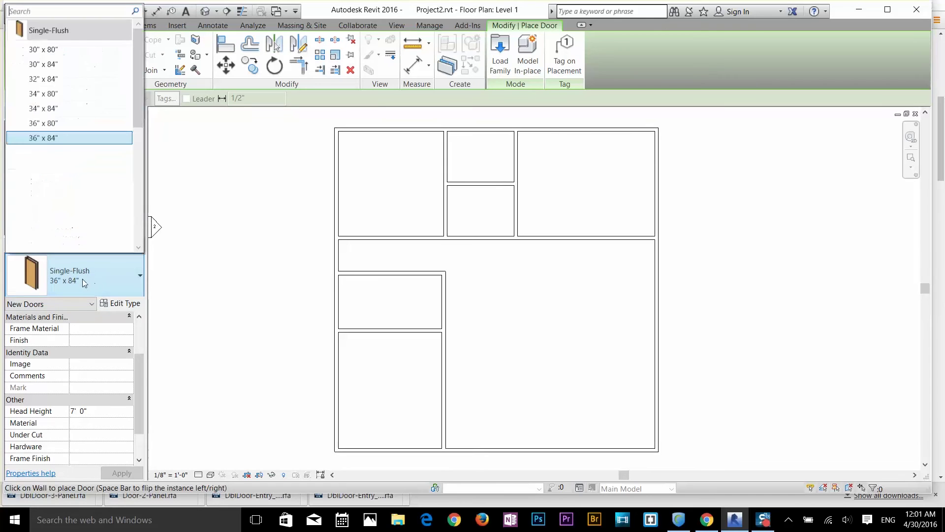
click(43, 138)
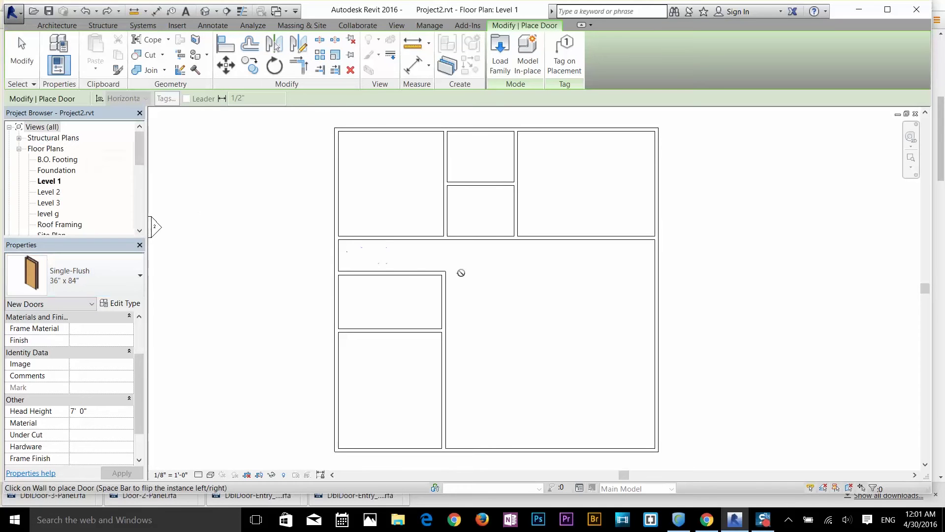
Place the Single-Flush door in the Level 1 interior wall and end door placement.
middle_drag(702, 404, 713, 379)
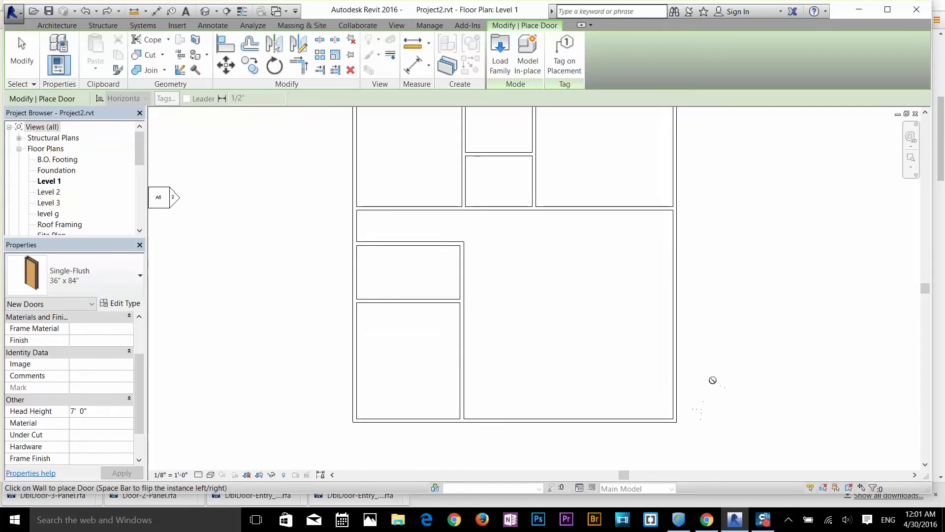
middle_drag(532, 258, 532, 348)
scroll(436, 259, up, 2)
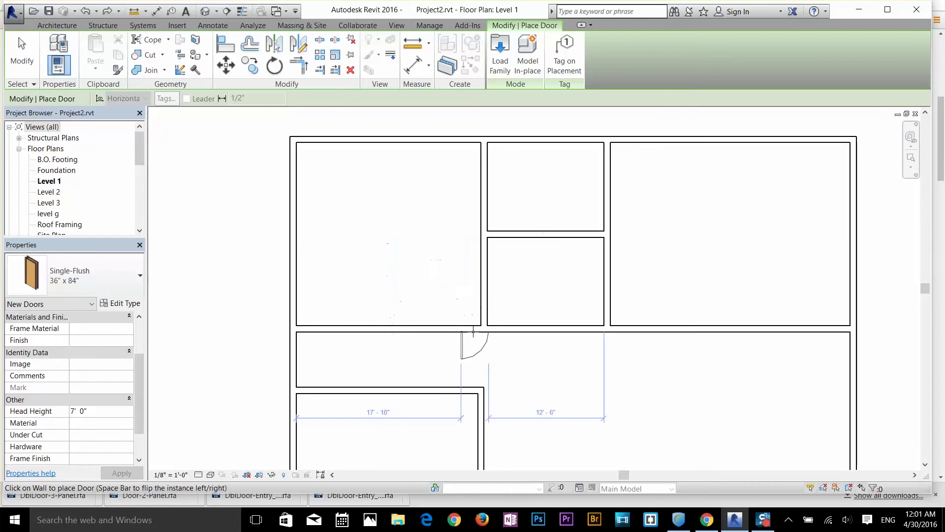
scroll(466, 329, up, 2)
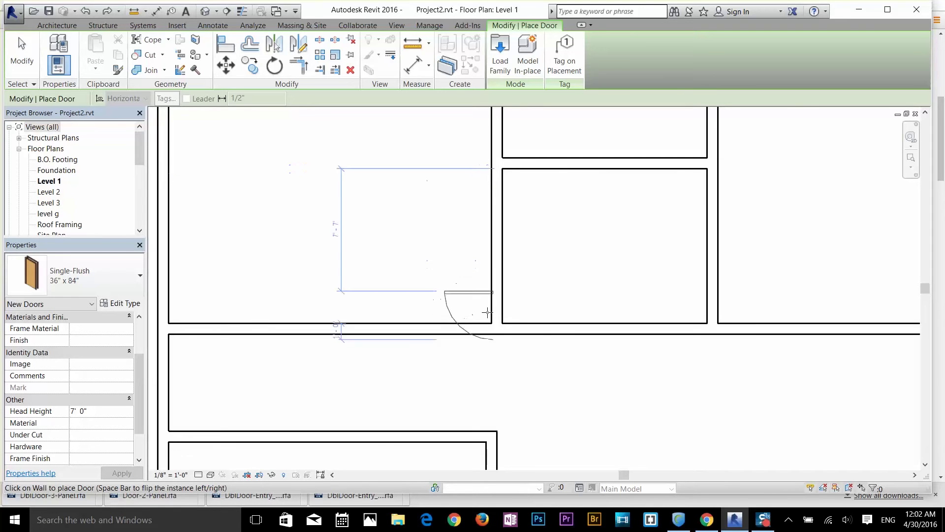
scroll(483, 314, up, 4)
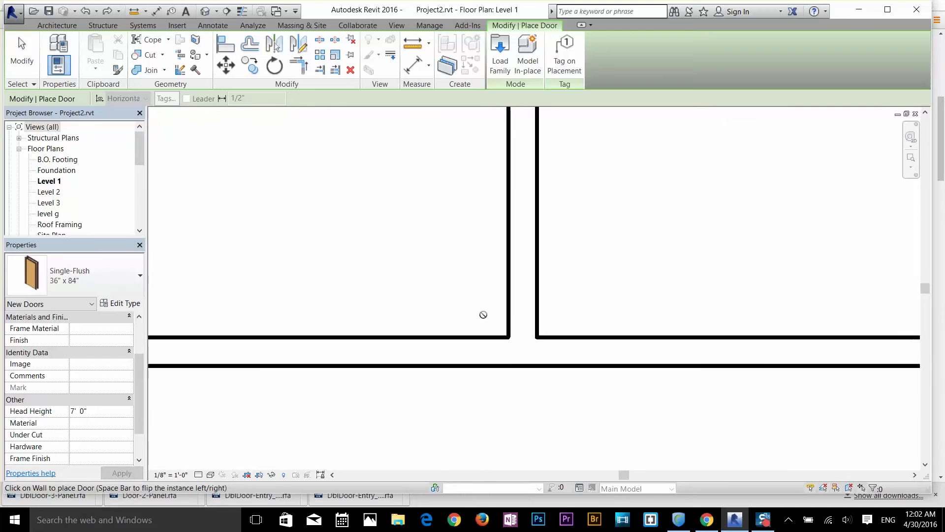
scroll(433, 295, down, 1)
middle_drag(433, 296, 469, 329)
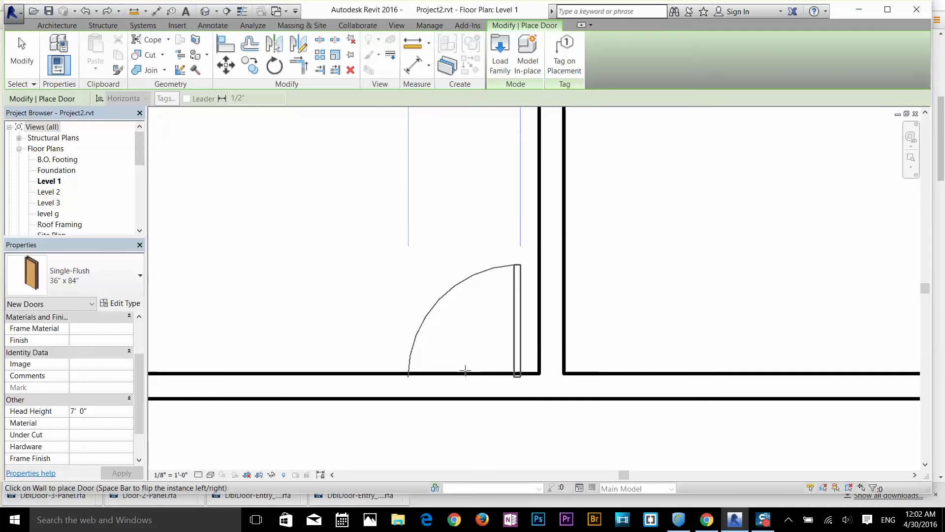
scroll(464, 369, down, 2)
middle_drag(465, 369, 474, 389)
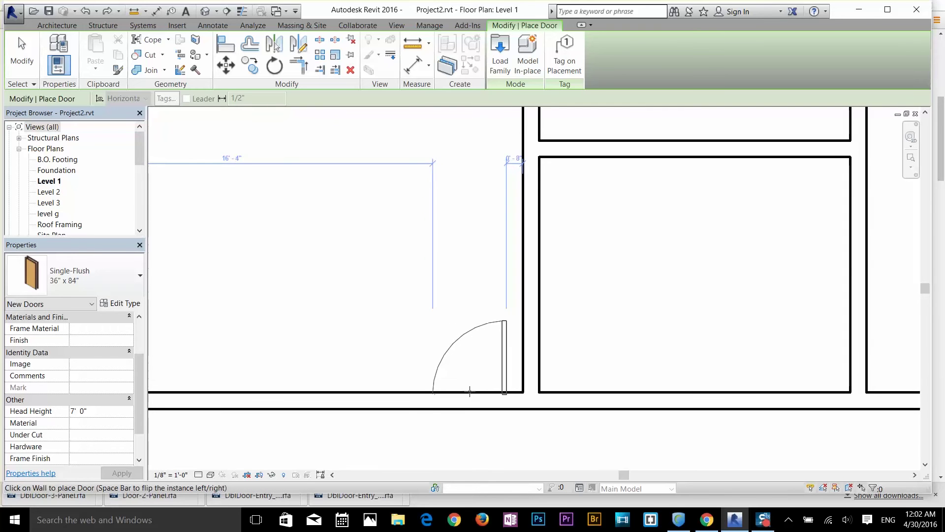
click(470, 391)
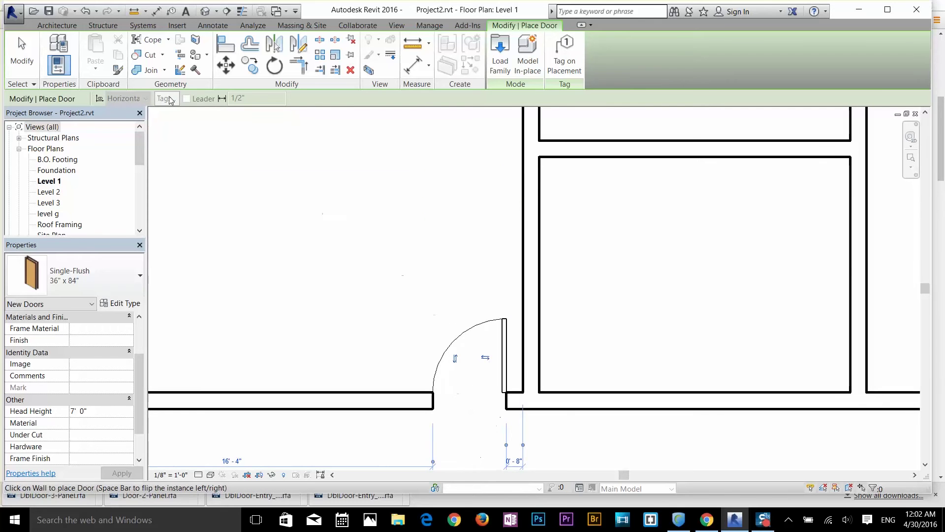
click(22, 53)
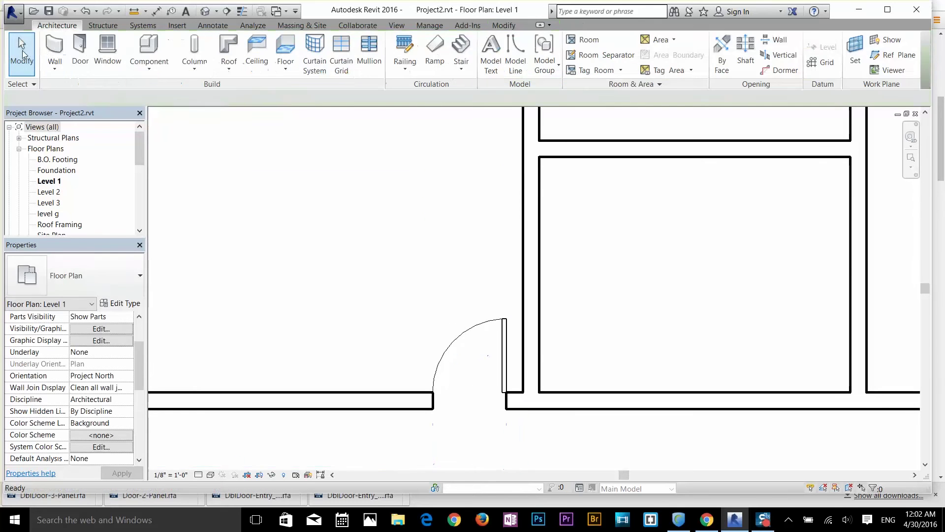
Set the selected door's temporary offset dimension to 0' 4.5" from the adjoining wall.
click(508, 343)
middle_drag(556, 422, 610, 185)
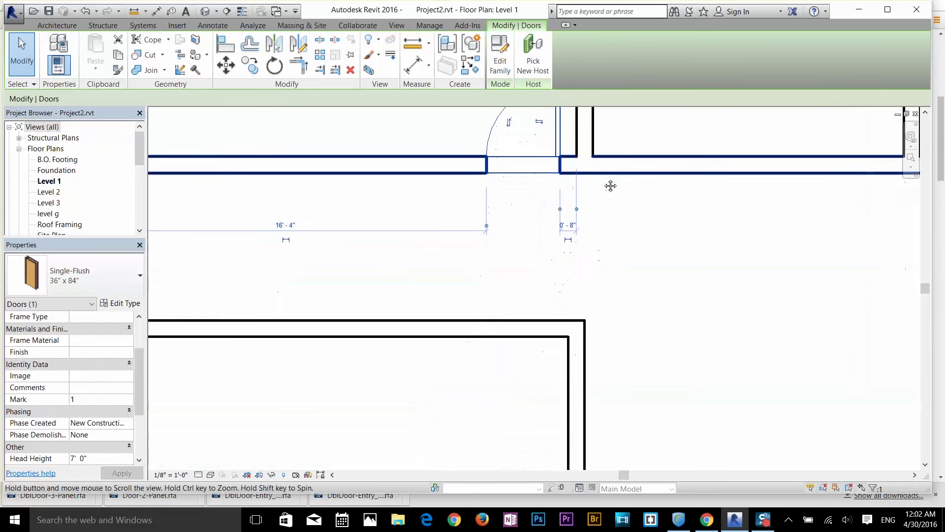
scroll(579, 223, up, 3)
middle_drag(581, 296, 570, 397)
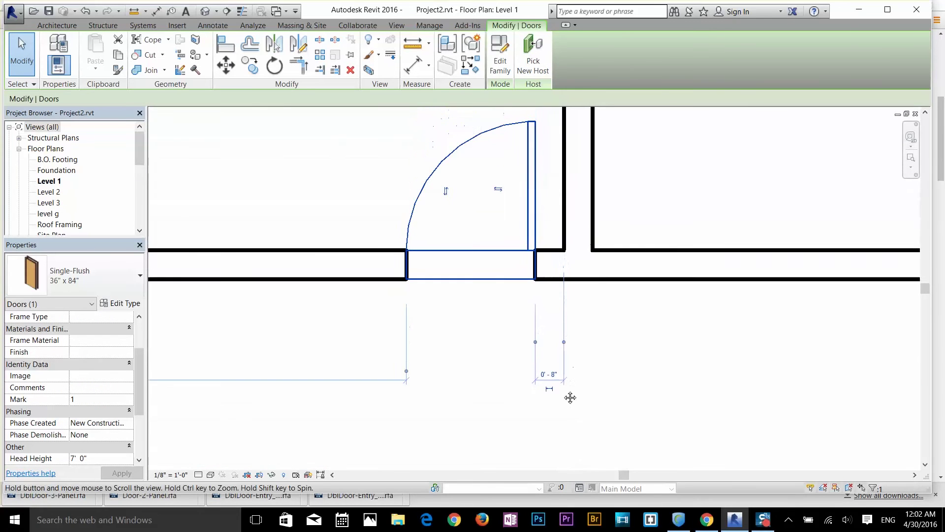
click(547, 382)
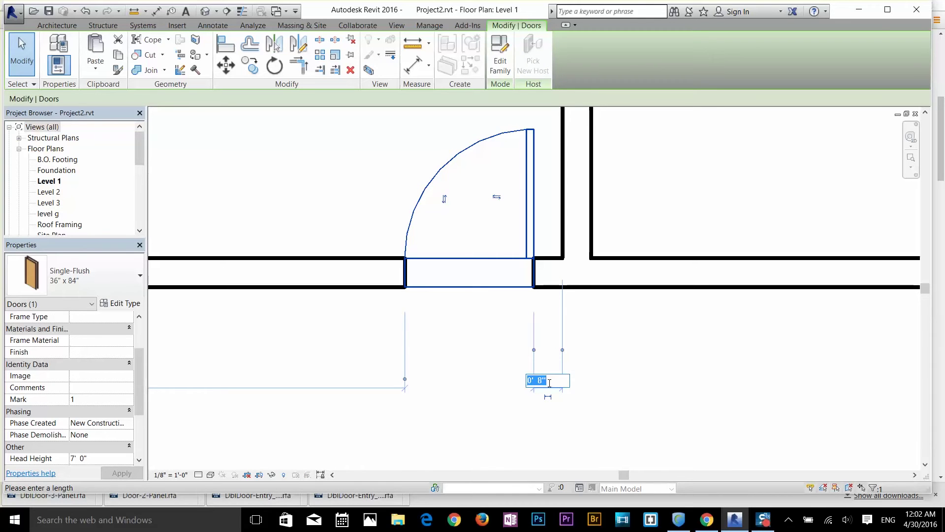
text(4)
key(Return)
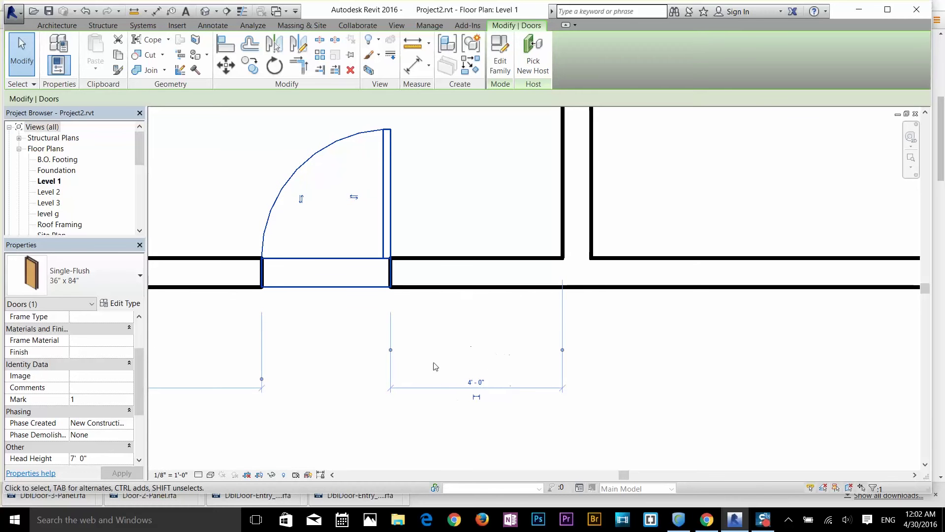
click(474, 382)
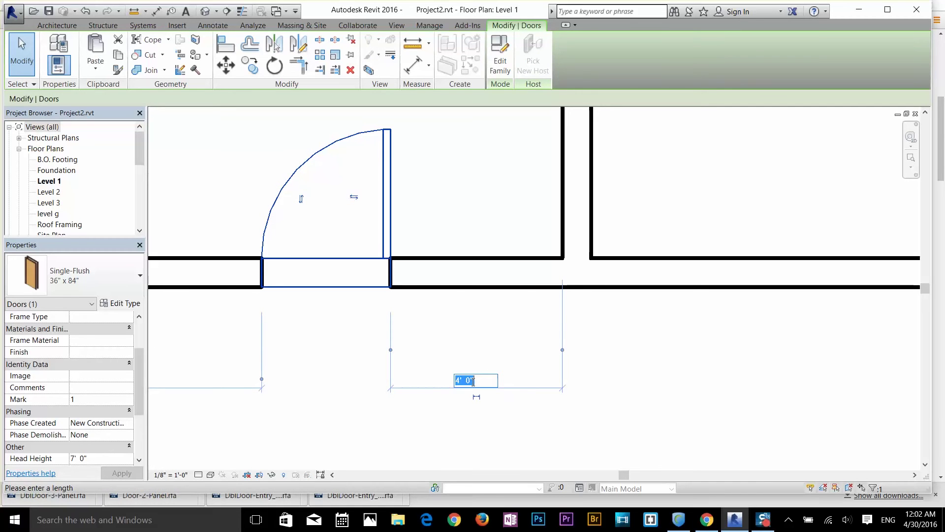
text(0 4.5)
key(Return)
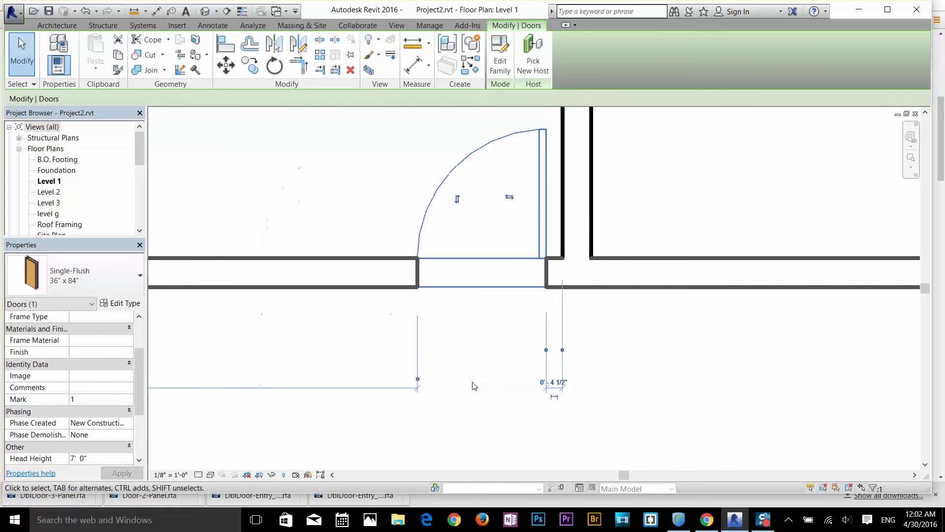
Flip the door's hand and facing so it swings into the upper room.
middle_drag(636, 287, 735, 342)
middle_drag(718, 247, 647, 149)
click(493, 199)
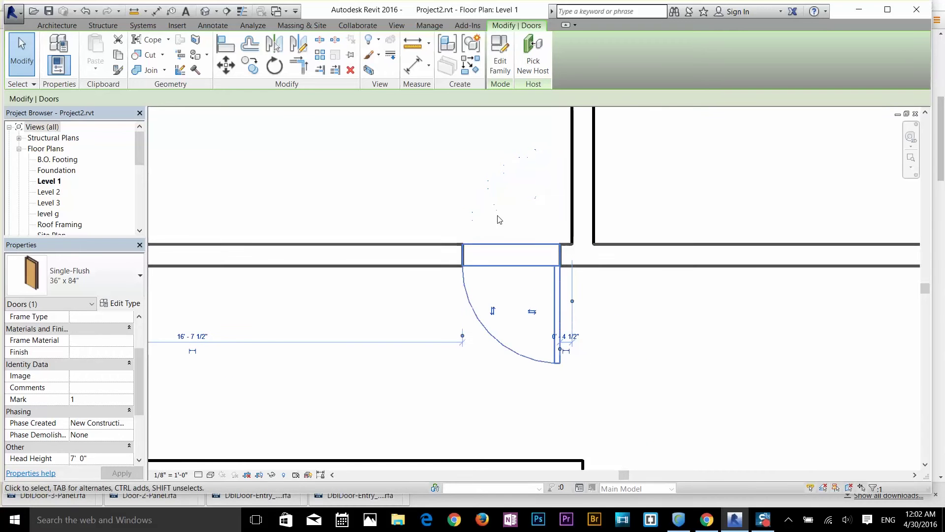
click(532, 312)
click(532, 312)
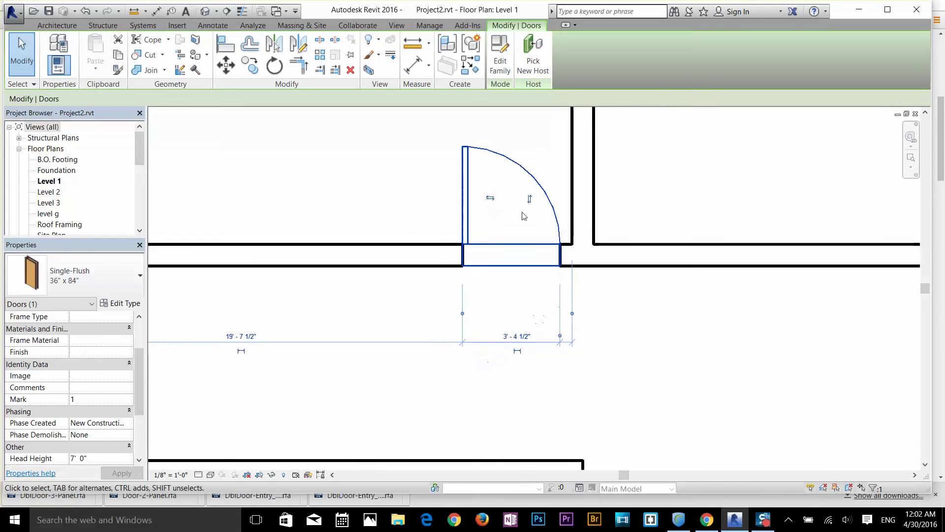
click(491, 198)
middle_drag(587, 234, 606, 307)
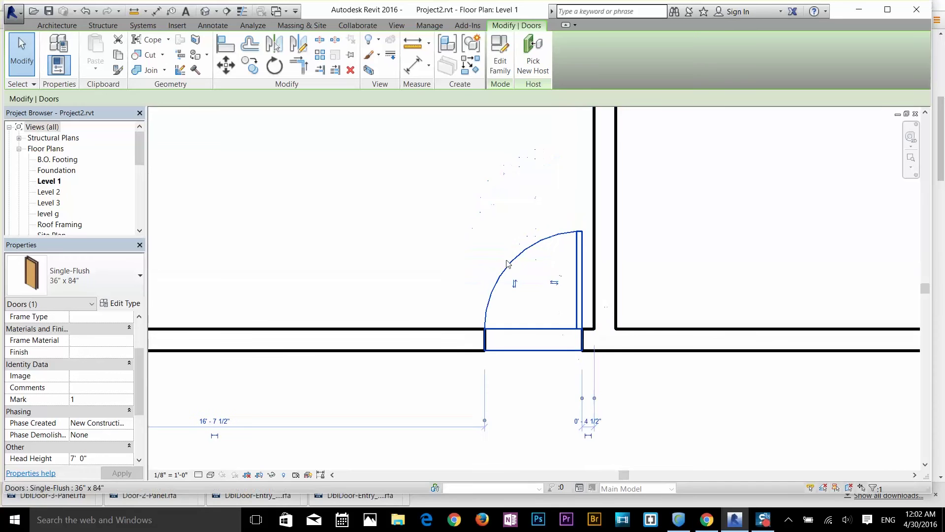
scroll(607, 283, down, 2)
scroll(607, 283, down, 2)
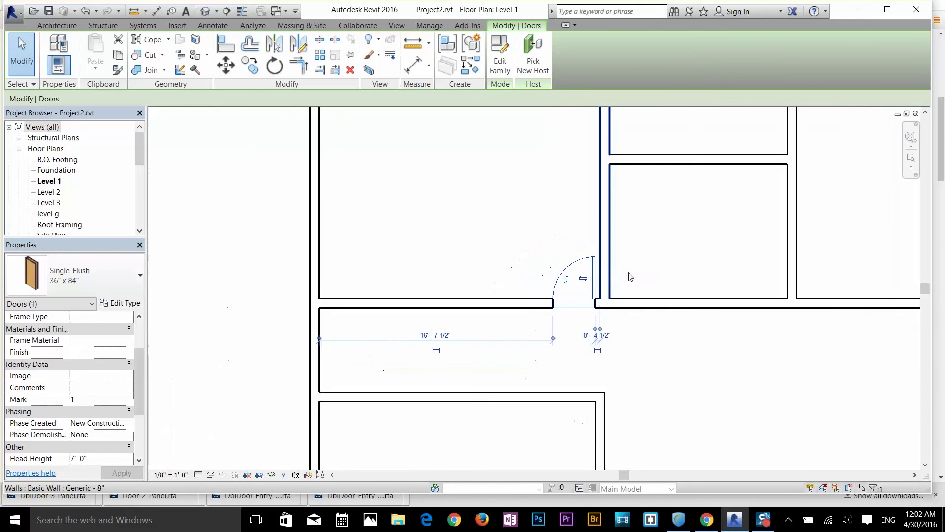
middle_drag(626, 274, 461, 279)
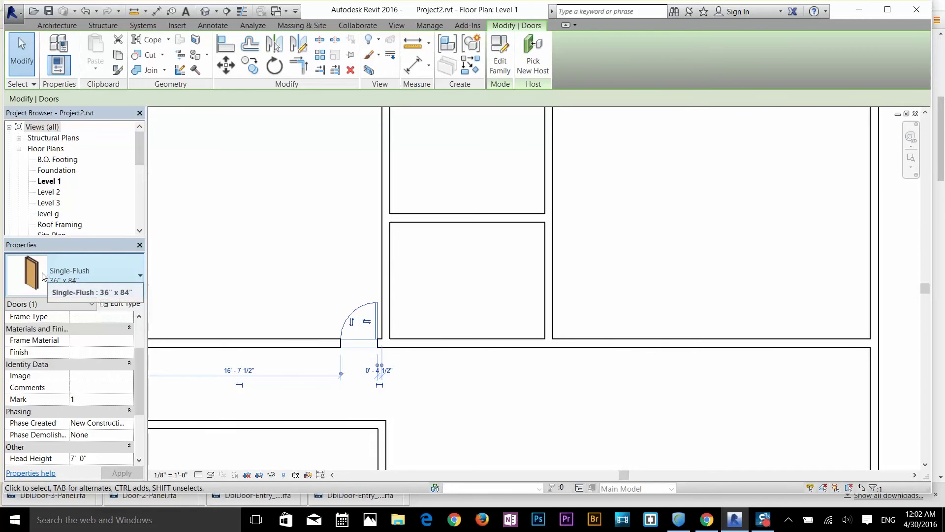
Begin another Single-Flush door with its hinge side flipped, framing the corridor wall.
click(573, 331)
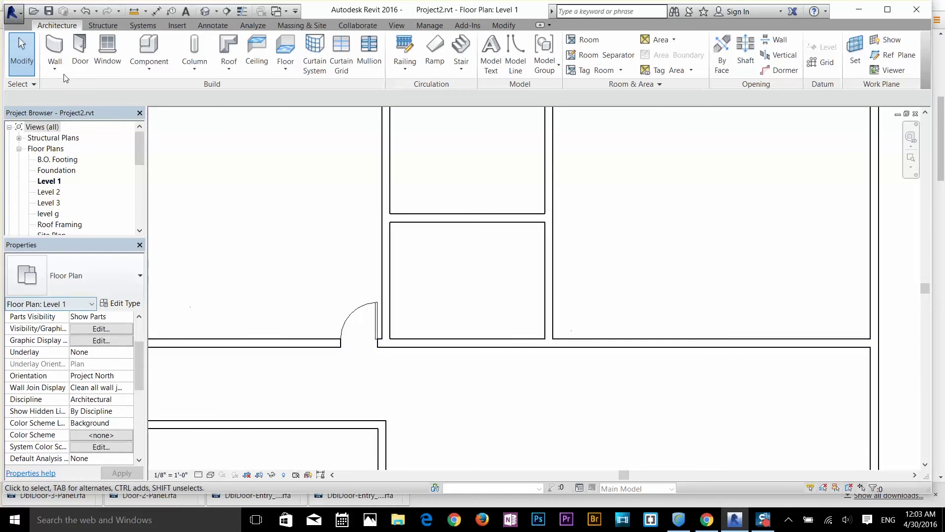
click(79, 49)
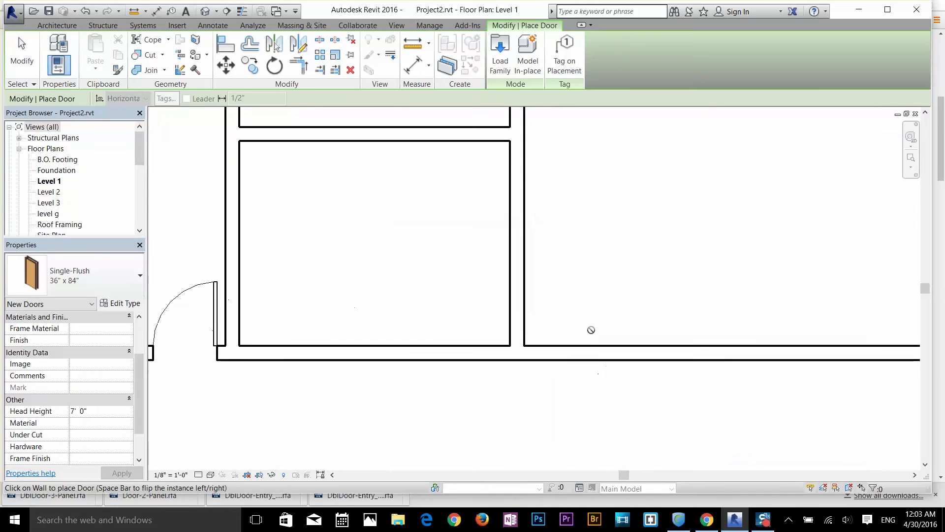
scroll(561, 341, up, 3)
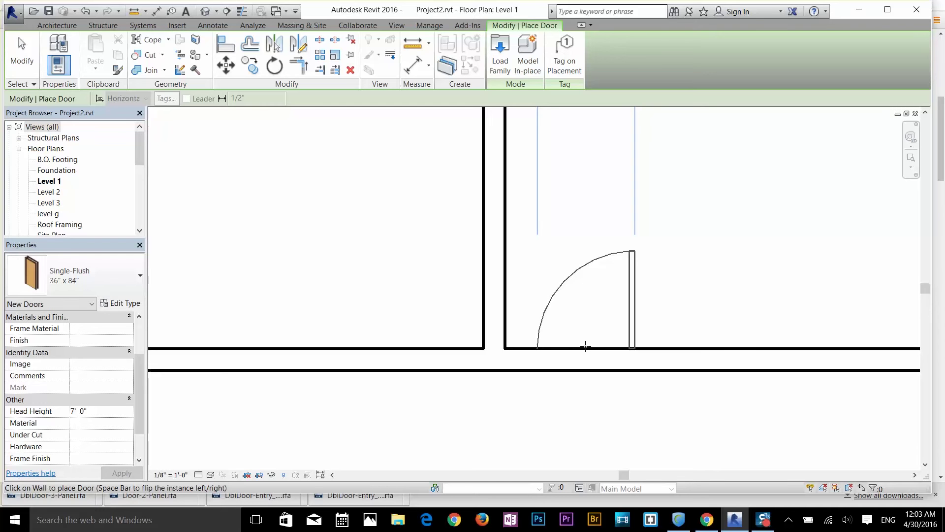
key(space)
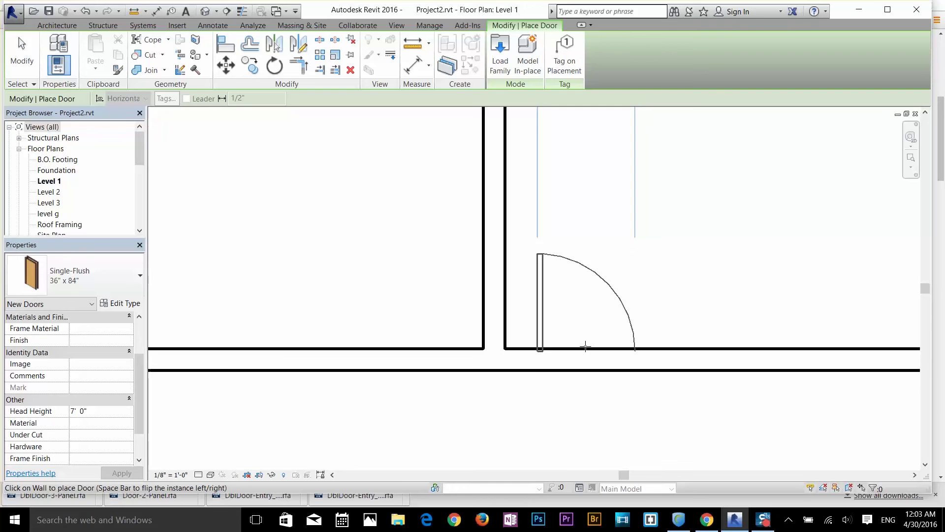
scroll(586, 346, down, 5)
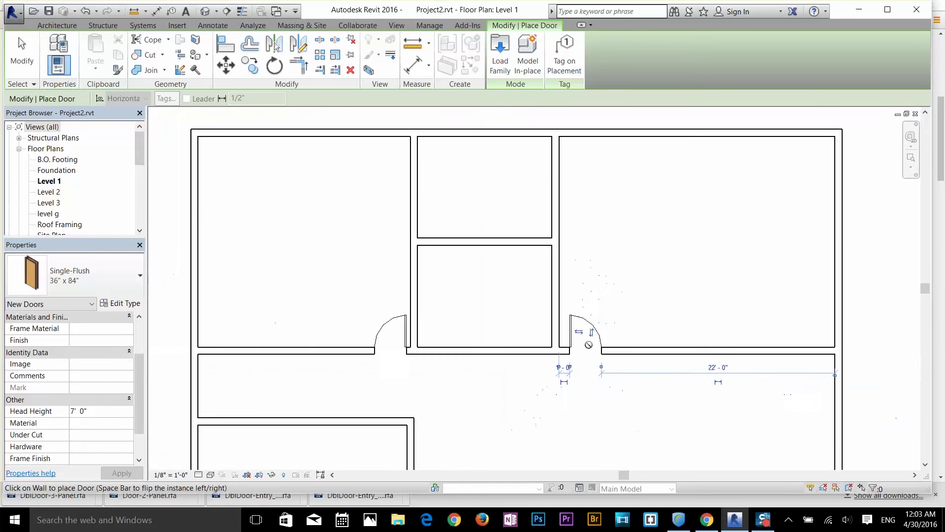
key(super+Up)
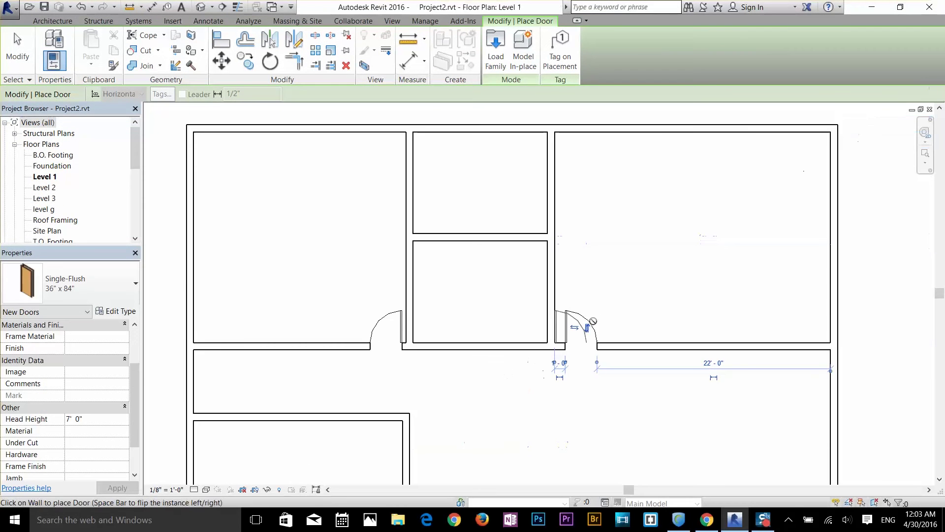
scroll(596, 344, up, 4)
scroll(463, 343, down, 2)
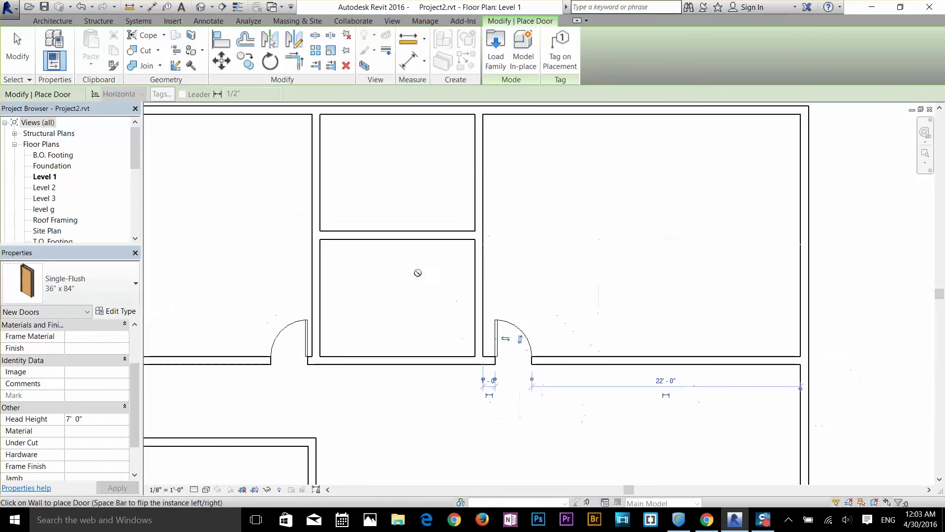
middle_drag(418, 271, 497, 287)
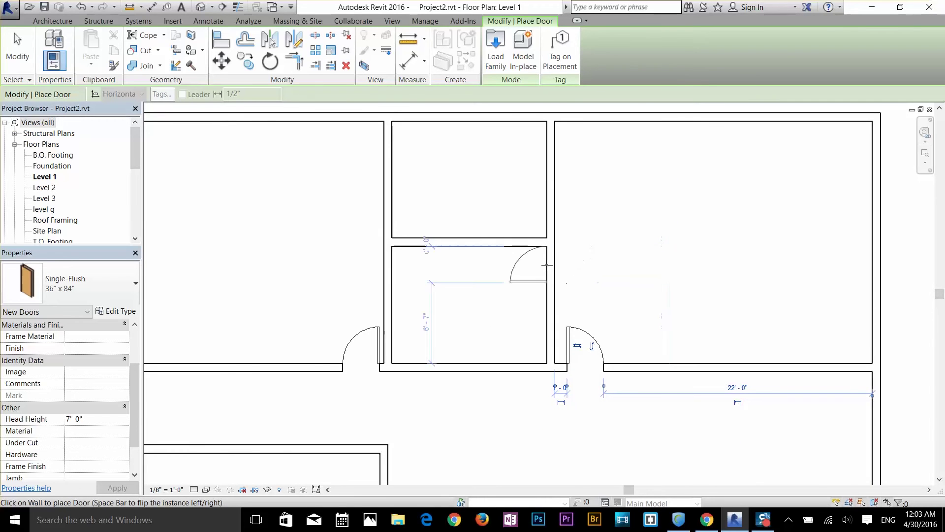
Place flipped Single-Flush doors in the right walls of the small room and the upper small room.
key(space)
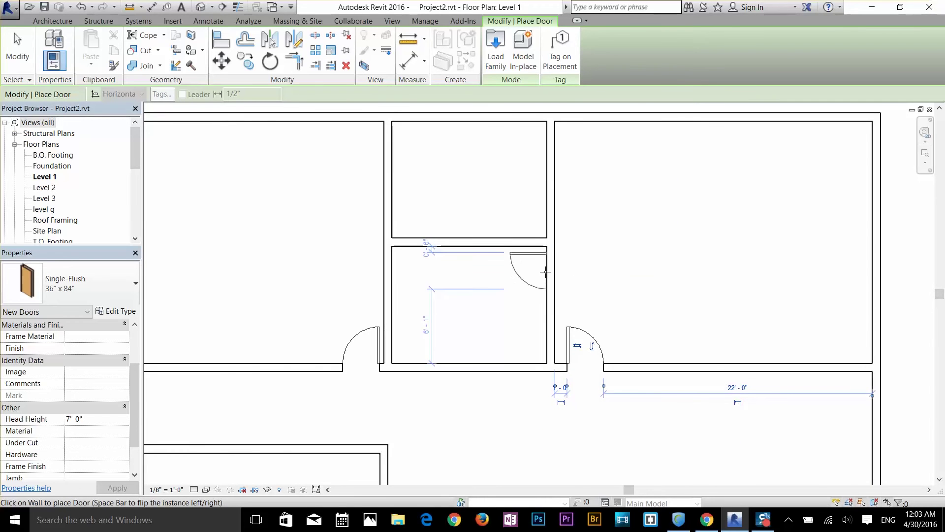
click(546, 269)
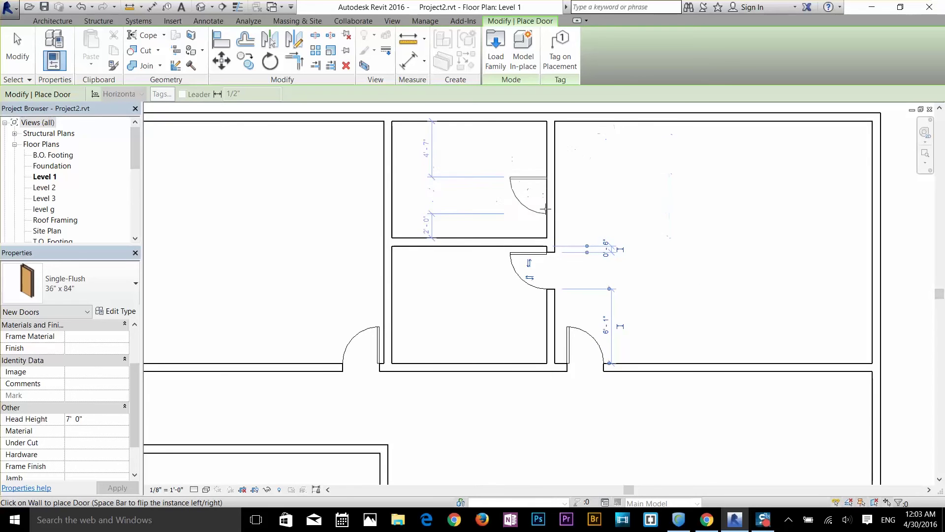
key(space)
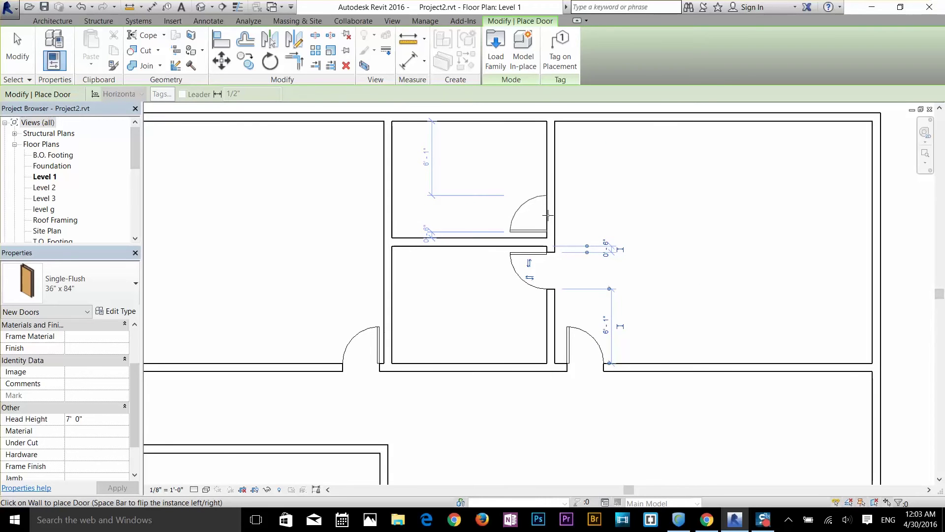
click(548, 215)
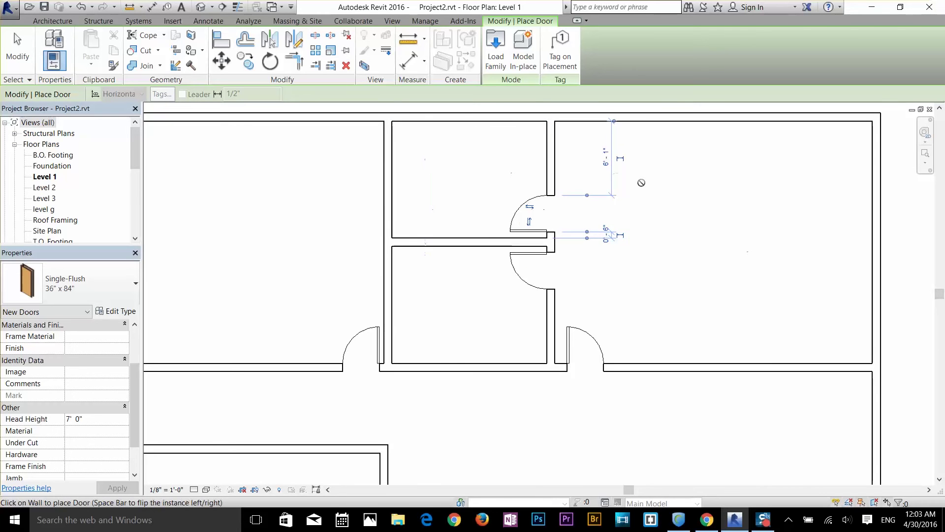
Place doors in the lower room's right wall swinging down and the upper room's swinging up.
middle_drag(612, 264, 662, 101)
middle_drag(470, 348, 479, 193)
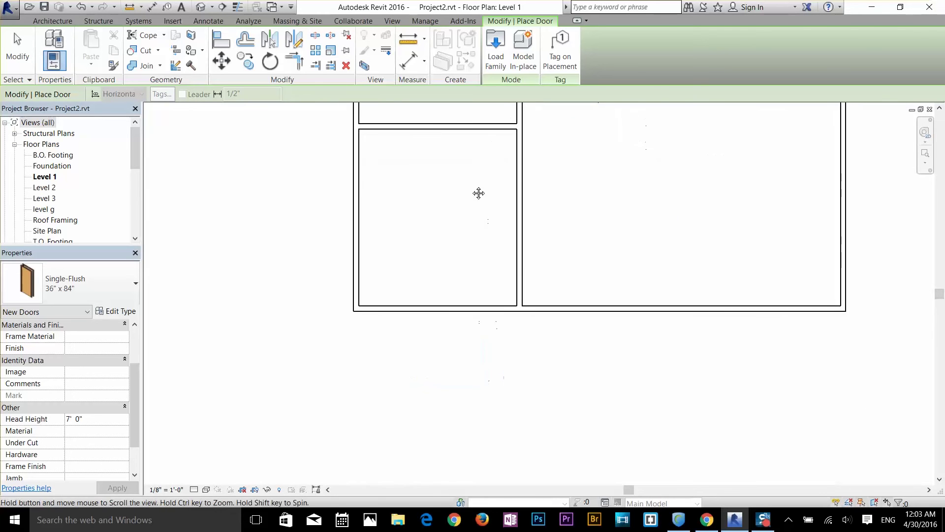
middle_drag(527, 268, 517, 410)
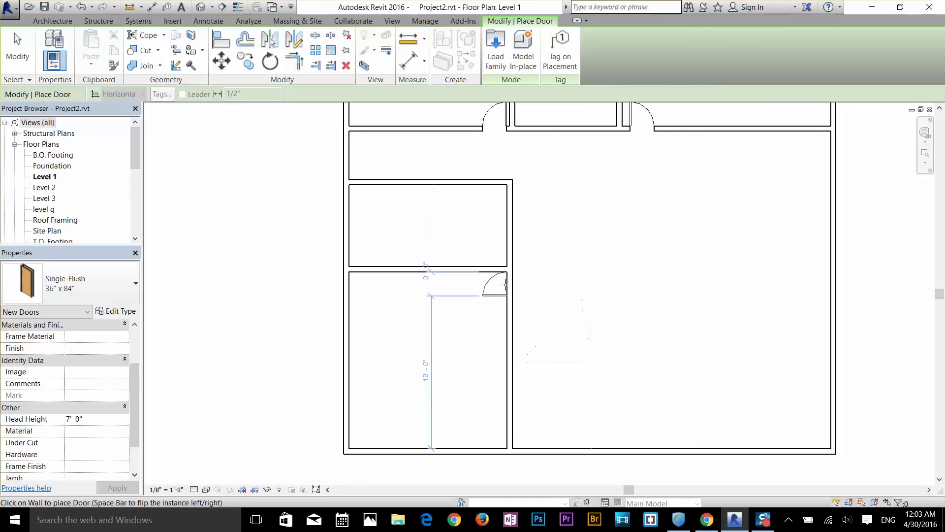
key(space)
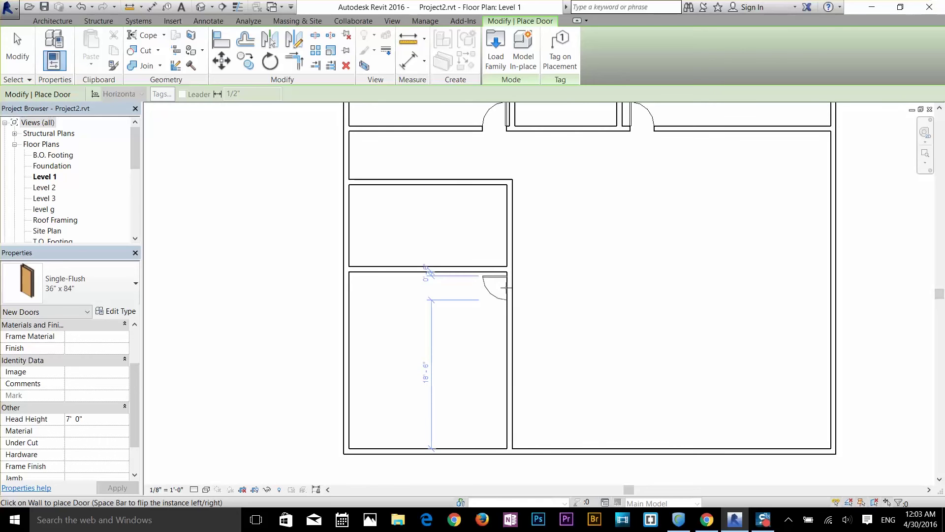
click(507, 288)
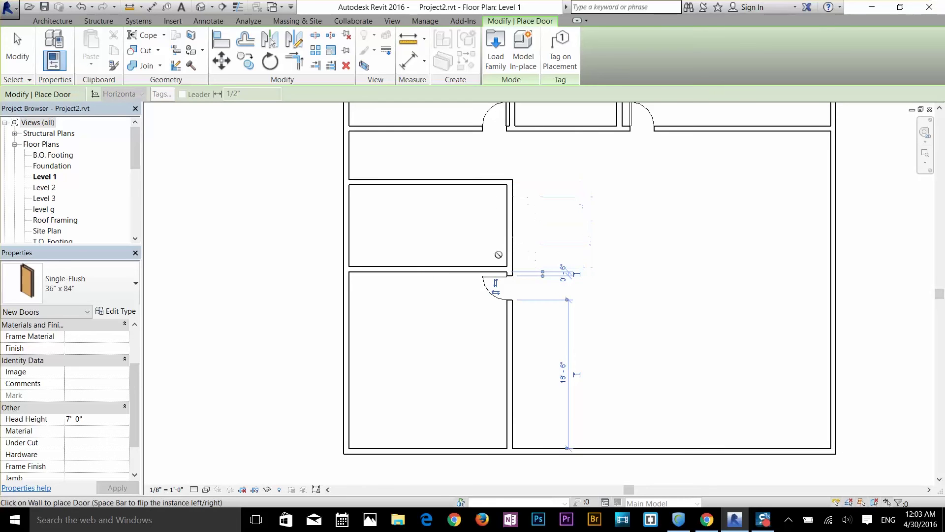
key(space)
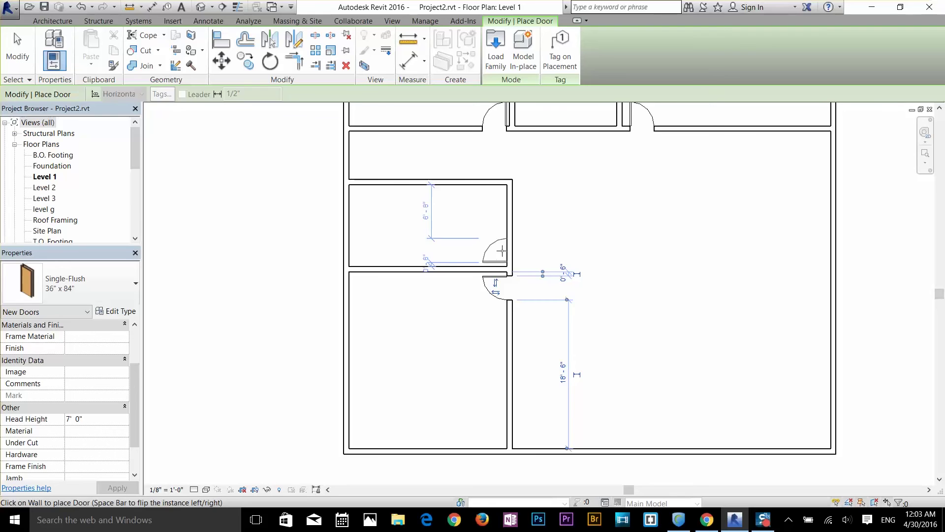
click(502, 252)
Review the placed doors across the plan and end door placement.
scroll(699, 316, down, 2)
middle_drag(698, 316, 675, 424)
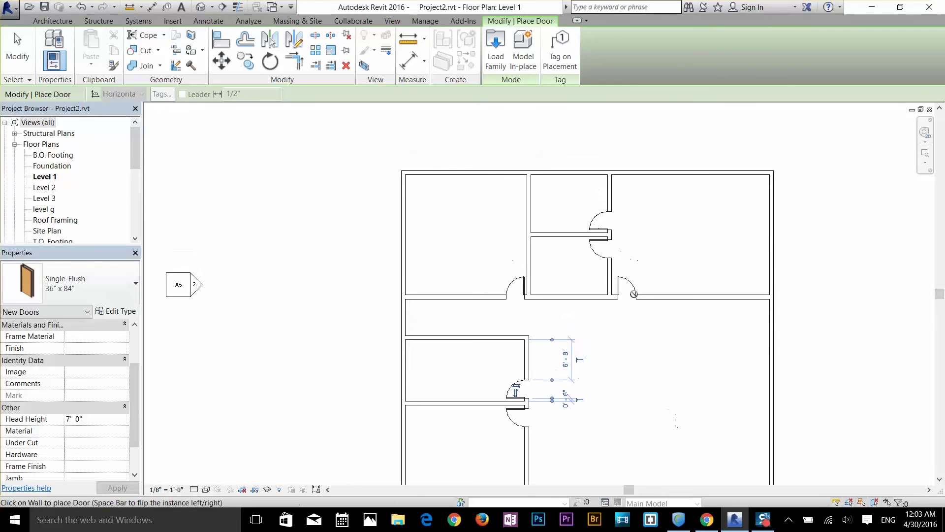
middle_drag(634, 294, 566, 259)
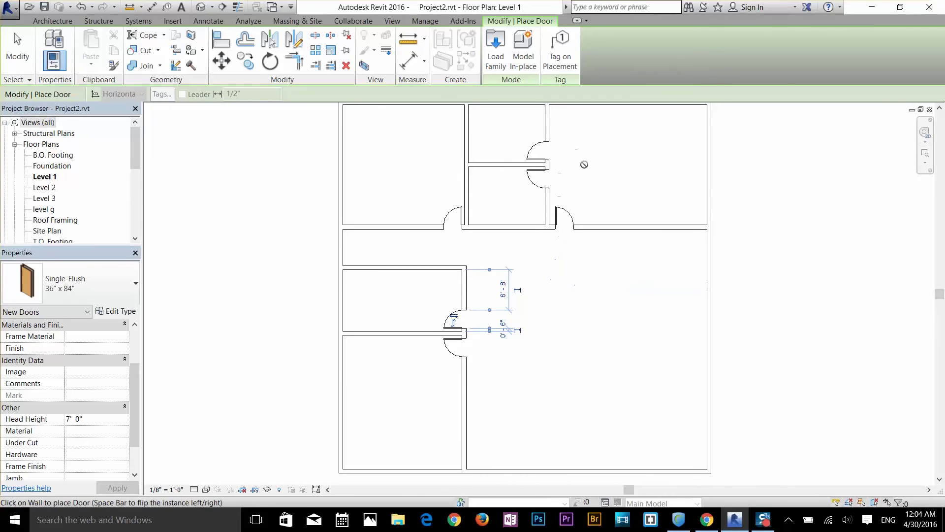
middle_drag(584, 165, 566, 185)
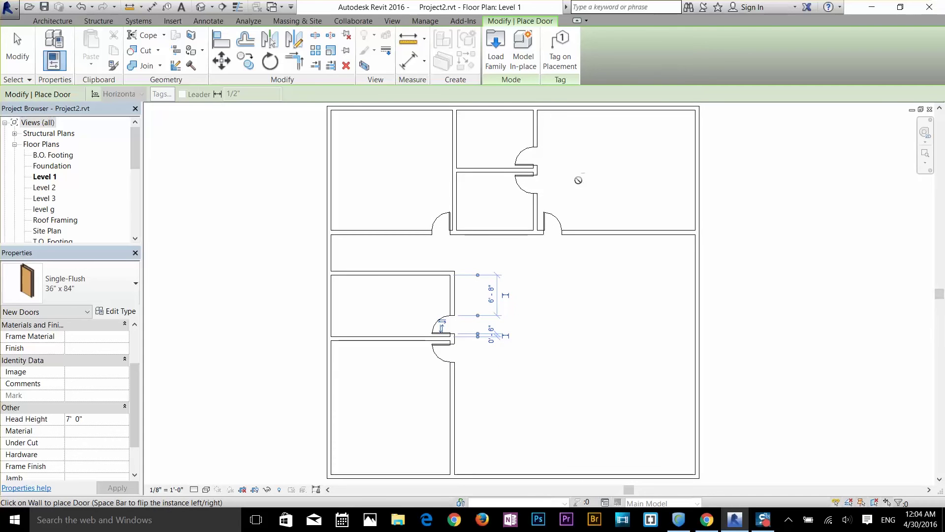
middle_drag(580, 265, 556, 196)
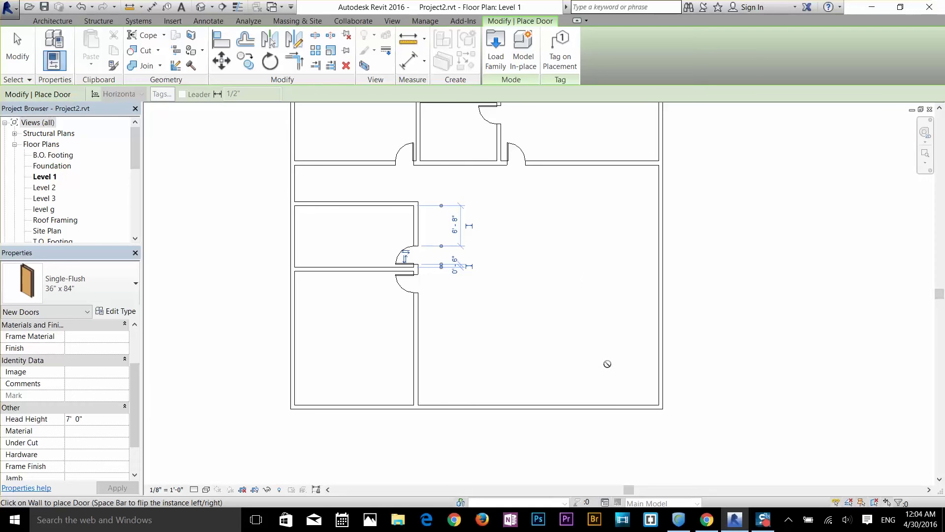
key(Escape)
key(Escape)
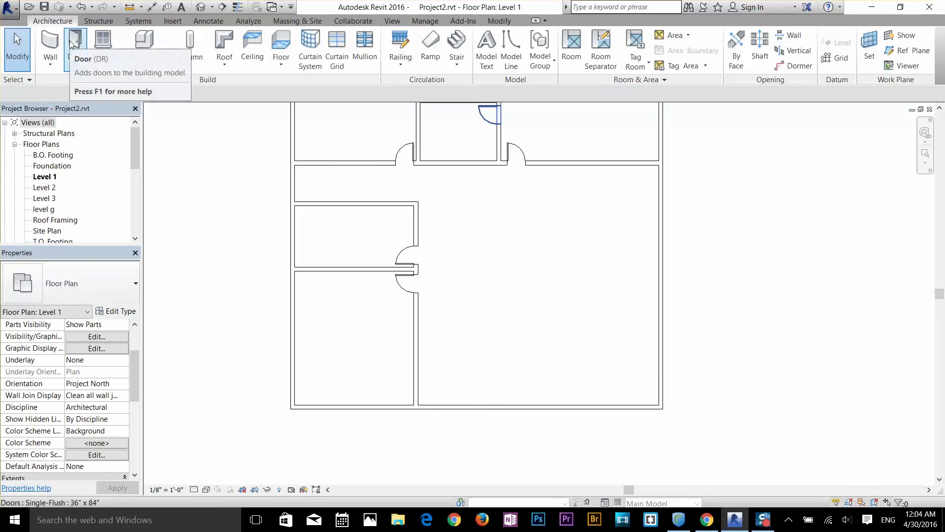
Load the DblDoor-Entry_1-Panel-Glz.rfa family from the US Imperial library.
click(71, 48)
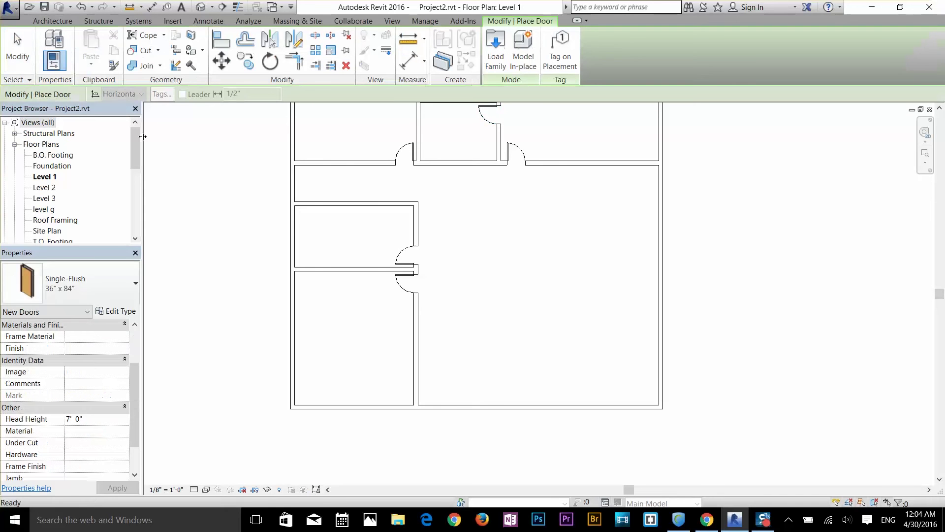
click(500, 60)
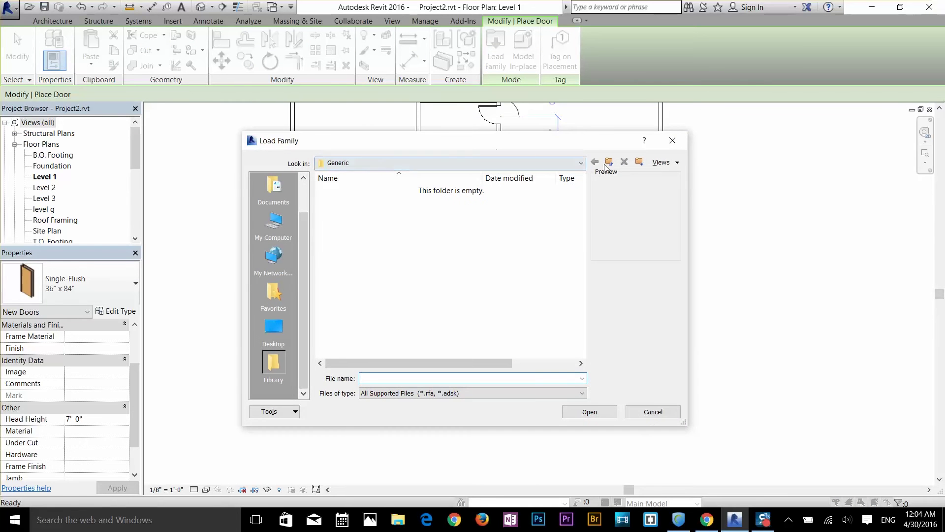
click(609, 162)
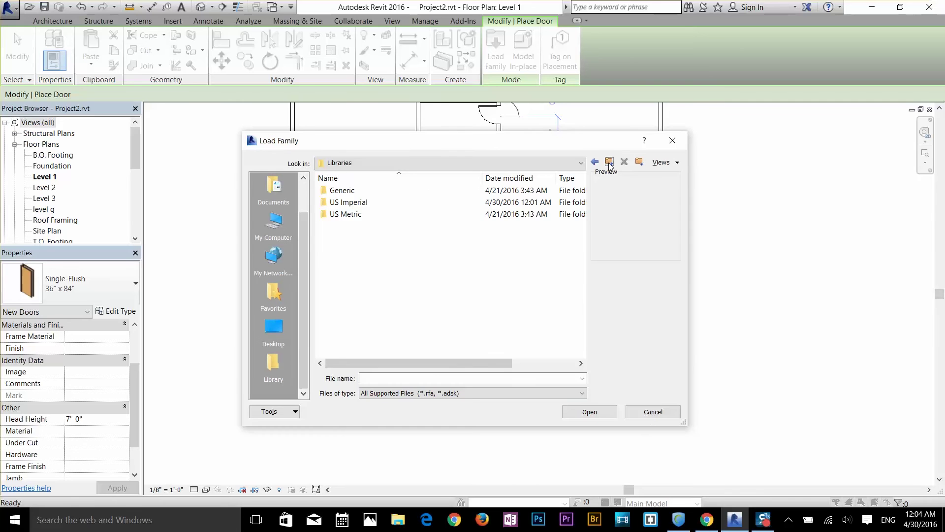
double_click(351, 203)
drag(377, 226, 383, 193)
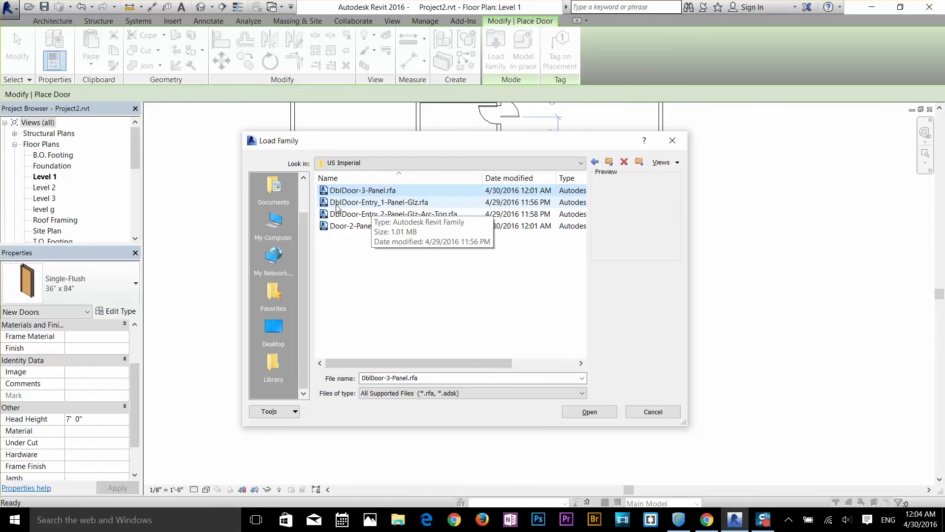
click(397, 207)
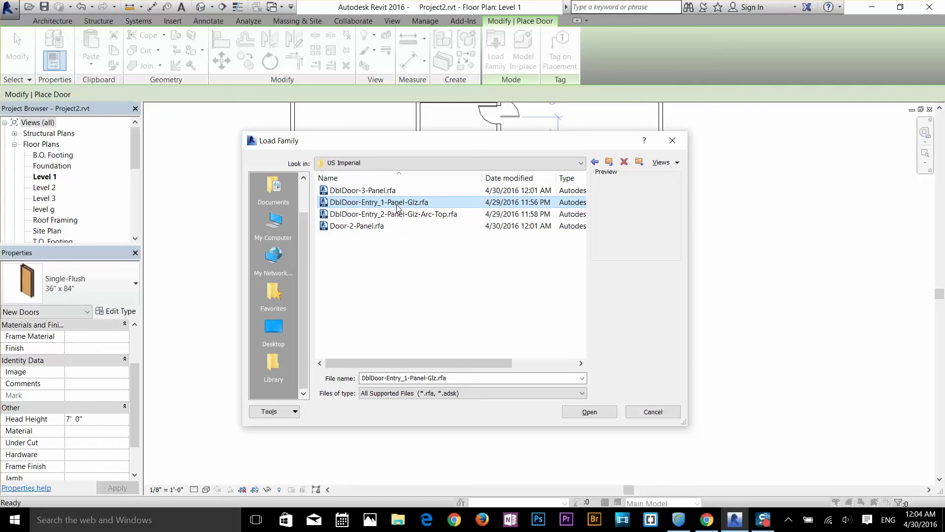
double_click(397, 207)
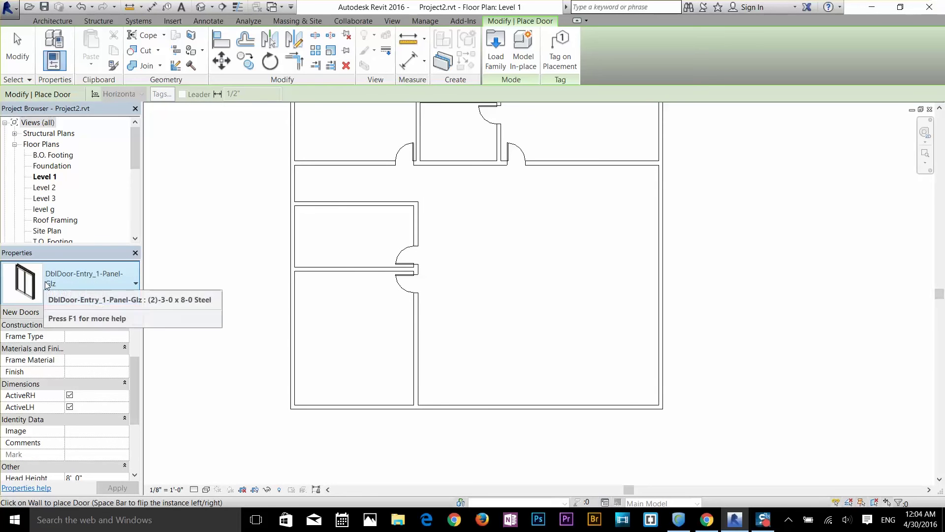
Browse the DblDoor-Entry_1-Panel-Glz Steel and Wood types from (2)-2-4 x 6-8 to (2)-3-0 x 8-0.
click(112, 278)
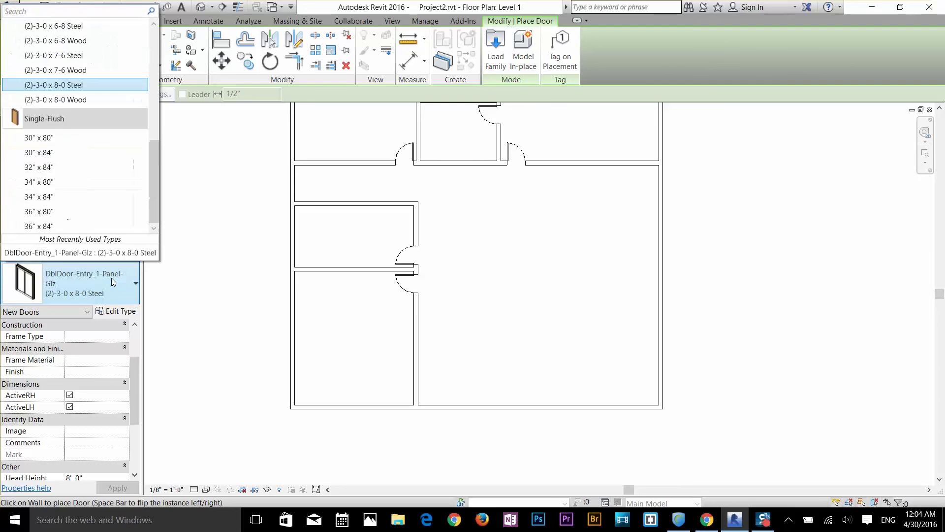
scroll(84, 141, up, 3)
scroll(84, 141, up, 3)
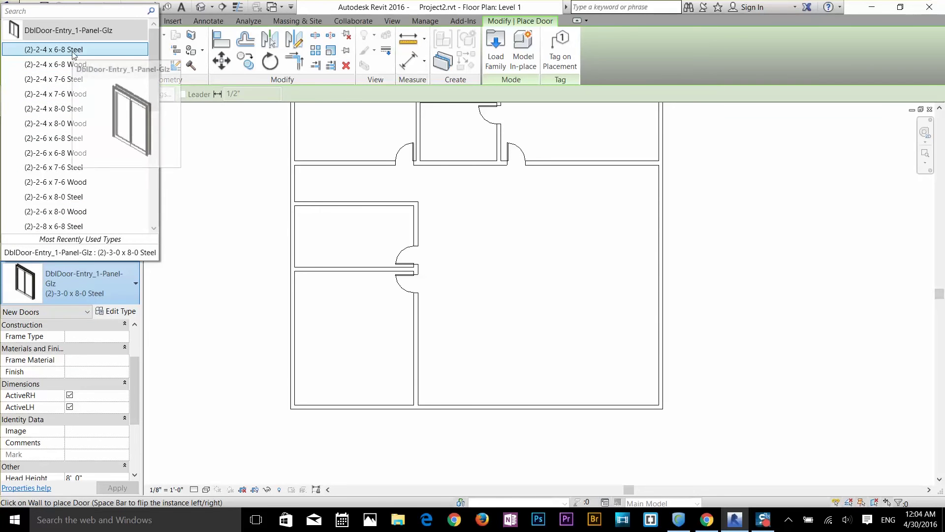
mouse_move(76, 65)
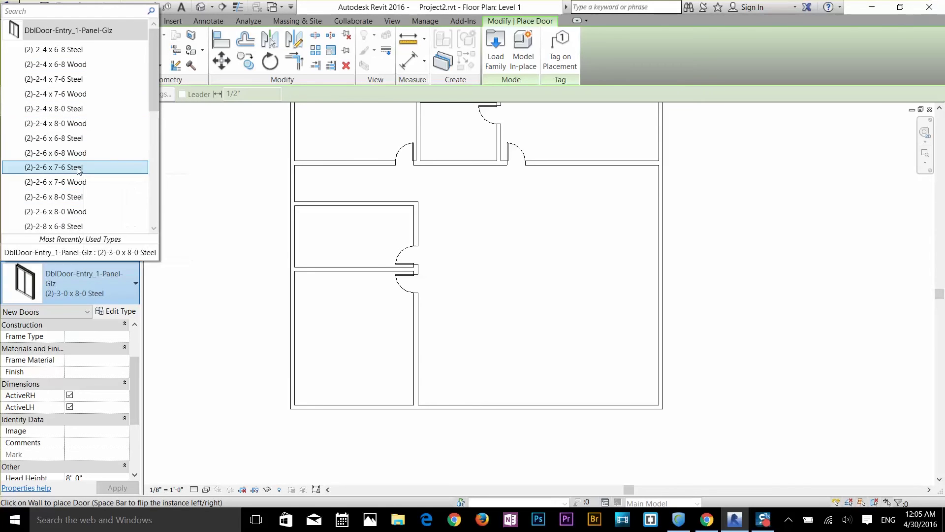
scroll(77, 169, down, 5)
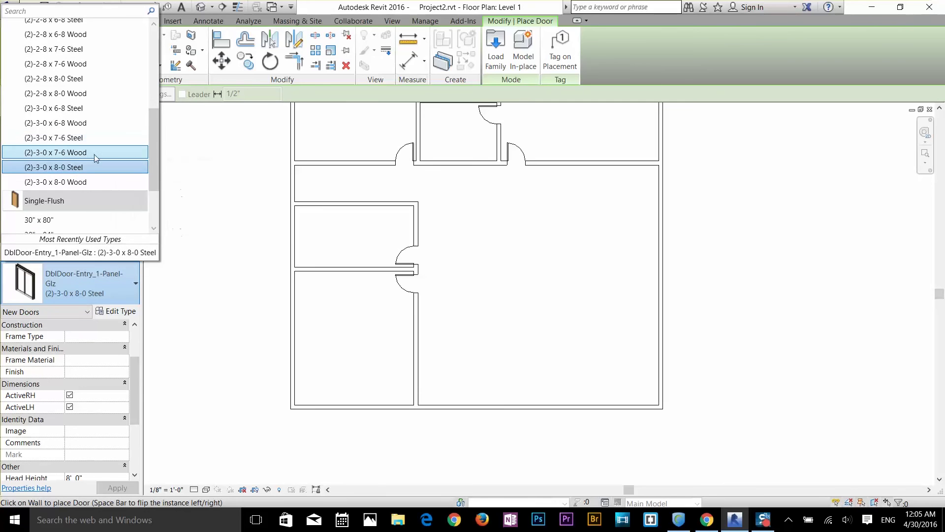
Place a (2)-3-0 x 8-0 Wood double entry door in the bottom exterior wall.
click(72, 183)
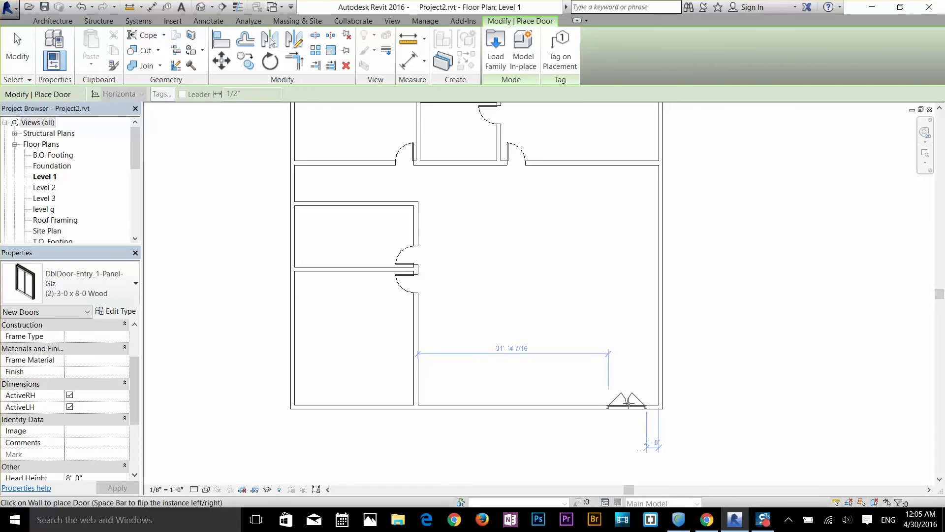
scroll(631, 403, up, 2)
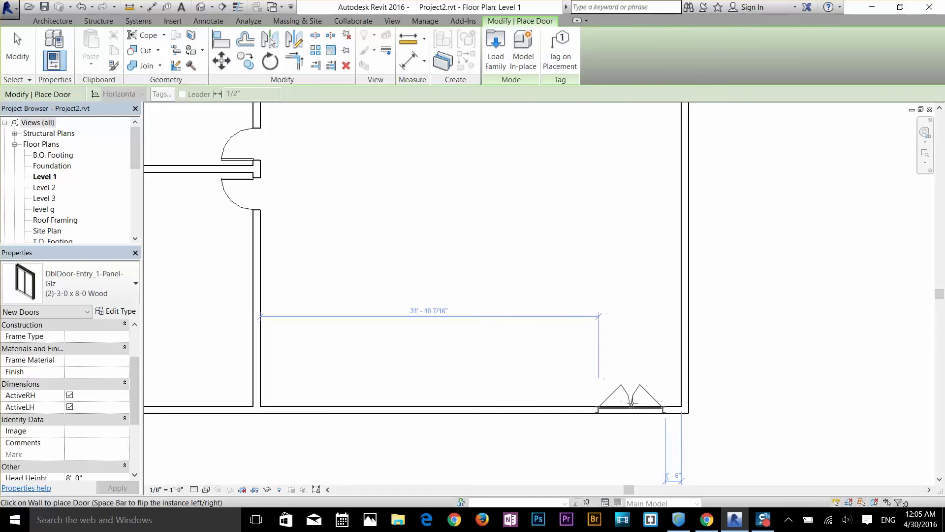
click(631, 404)
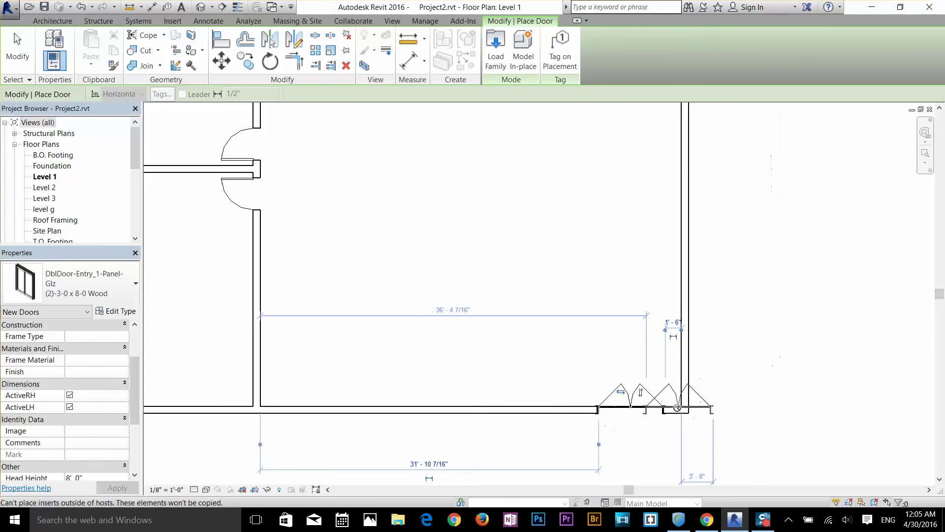
scroll(678, 407, up, 2)
scroll(599, 375, up, 2)
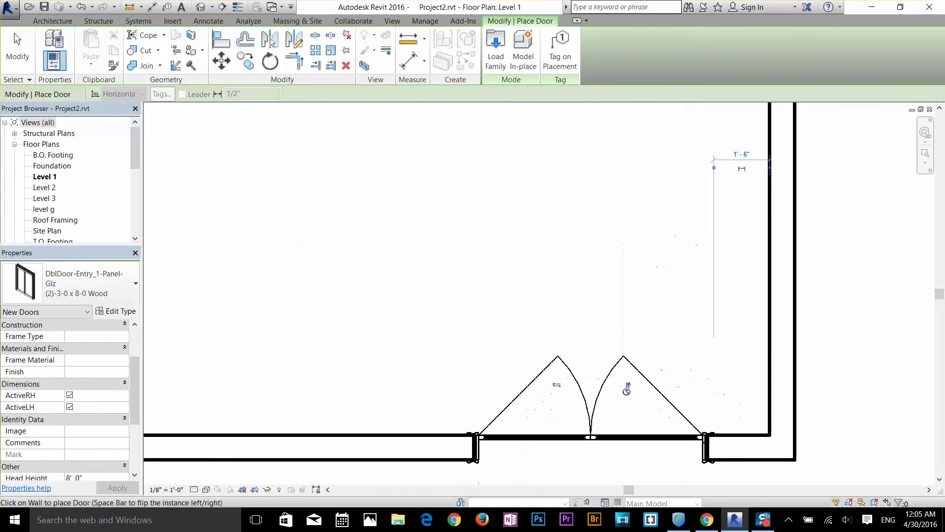
key(Escape)
key(Escape)
Flip the double door's leaves so it swings into the building.
click(557, 386)
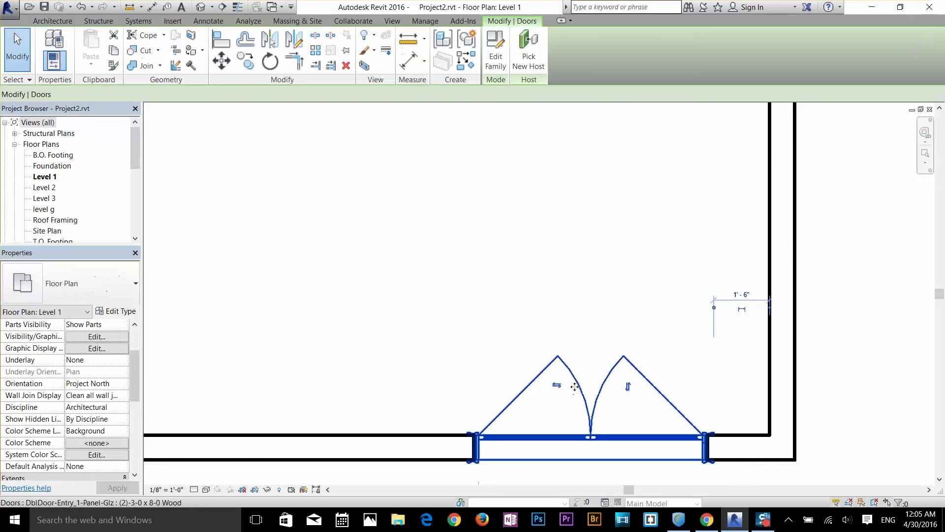
click(557, 386)
click(554, 387)
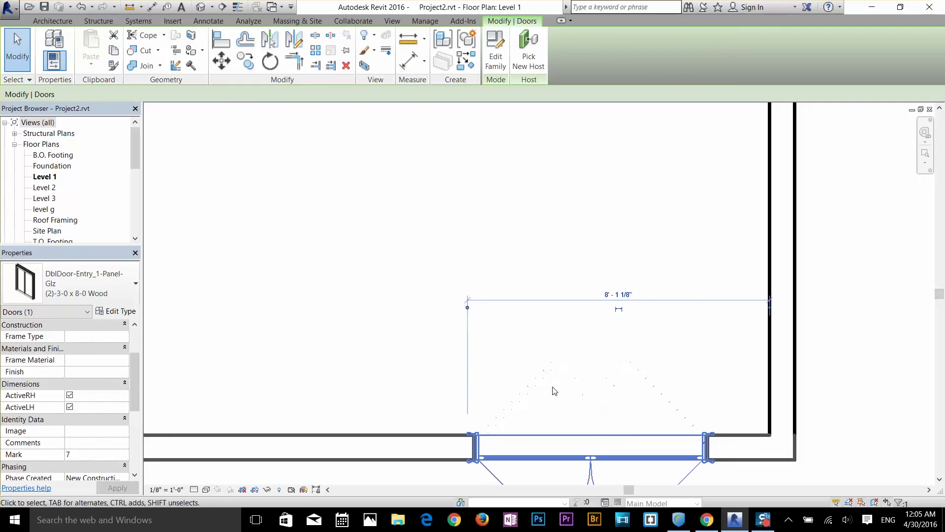
middle_drag(579, 394, 566, 261)
scroll(590, 318, up, 1)
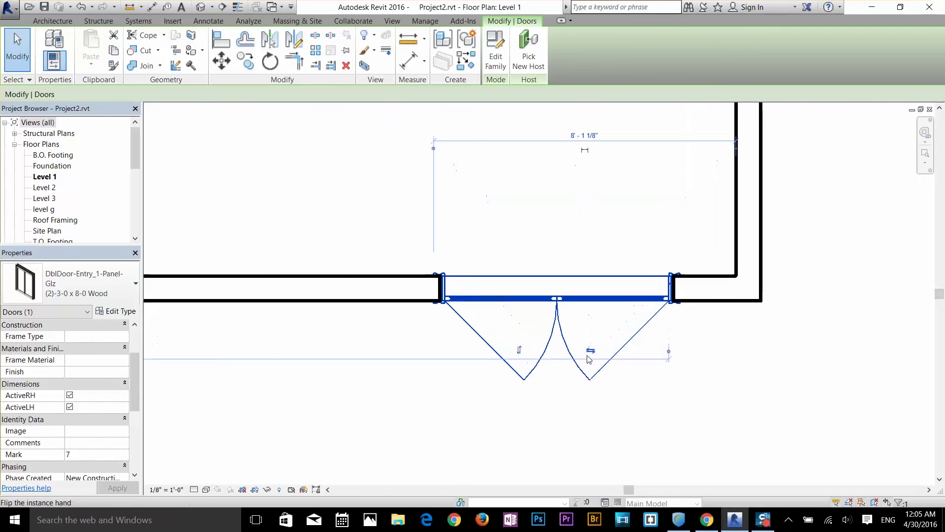
click(520, 351)
scroll(532, 255, down, 5)
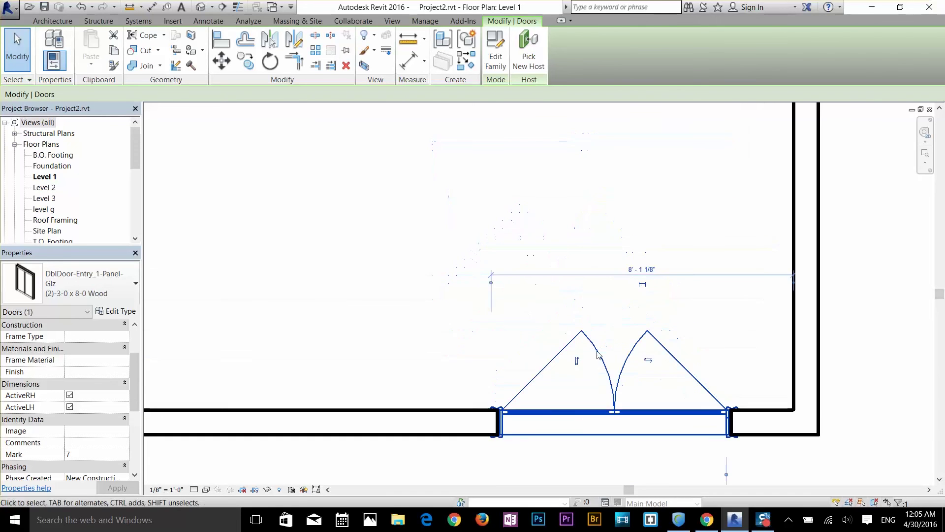
scroll(572, 298, down, 3)
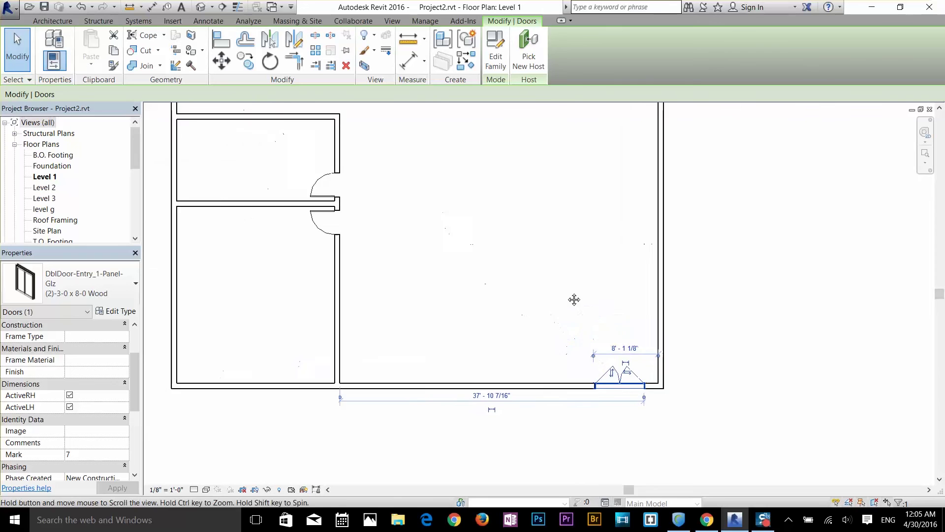
middle_drag(582, 262, 552, 302)
scroll(552, 301, down, 1)
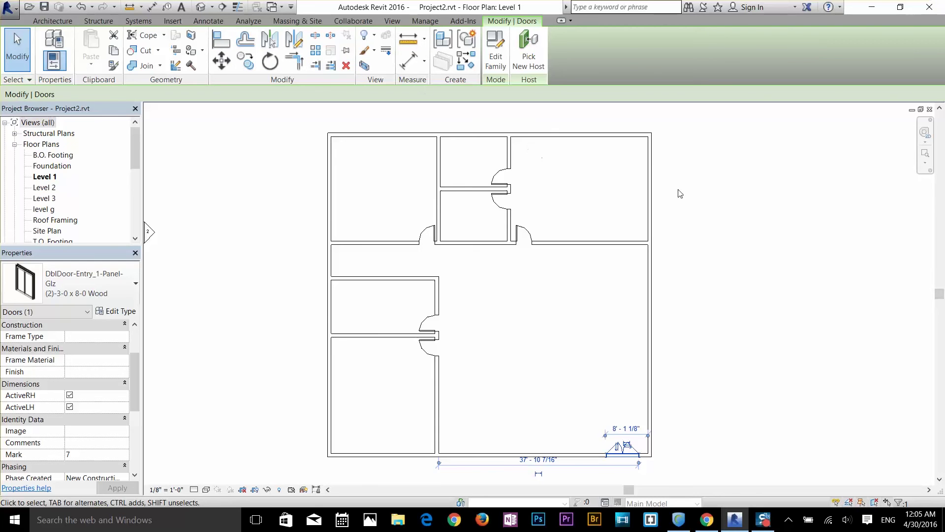
Start window placement with the Fixed 36" x 48" type, then check the ARCAT web page.
click(517, 317)
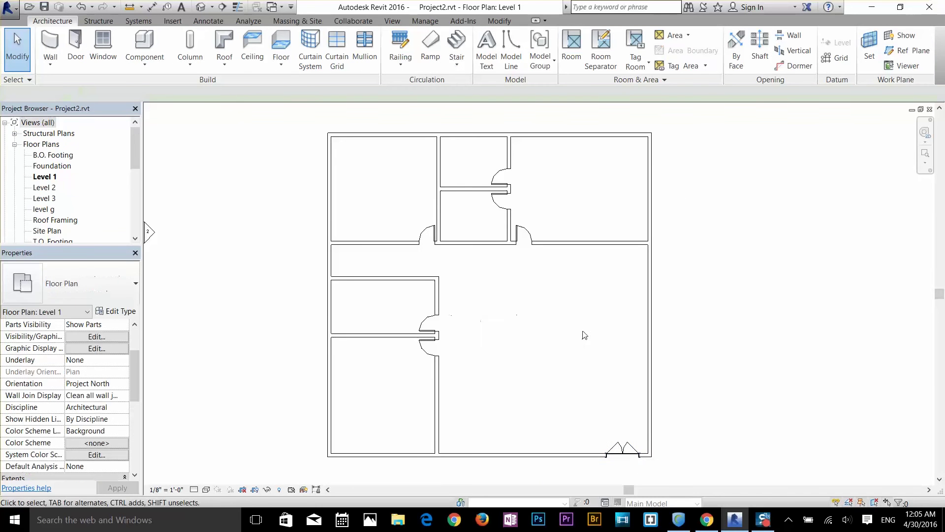
middle_drag(588, 339, 562, 339)
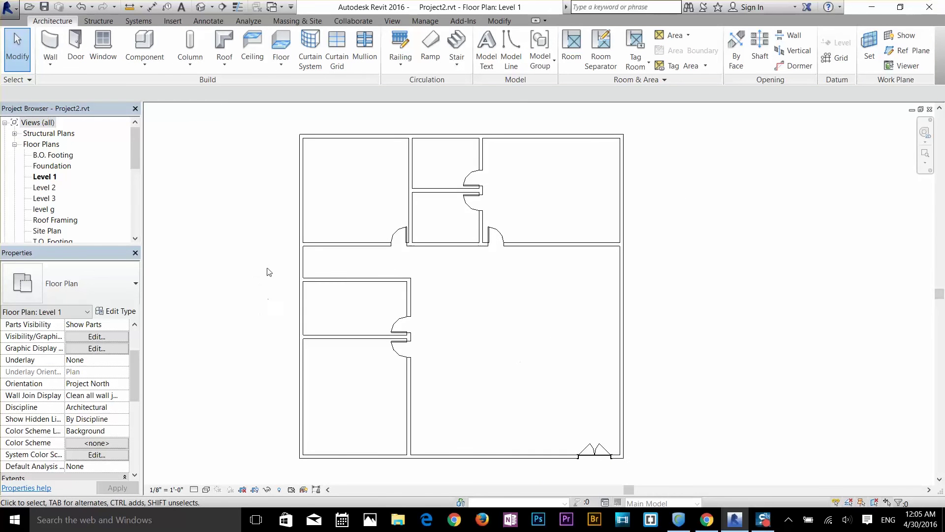
click(110, 49)
click(129, 289)
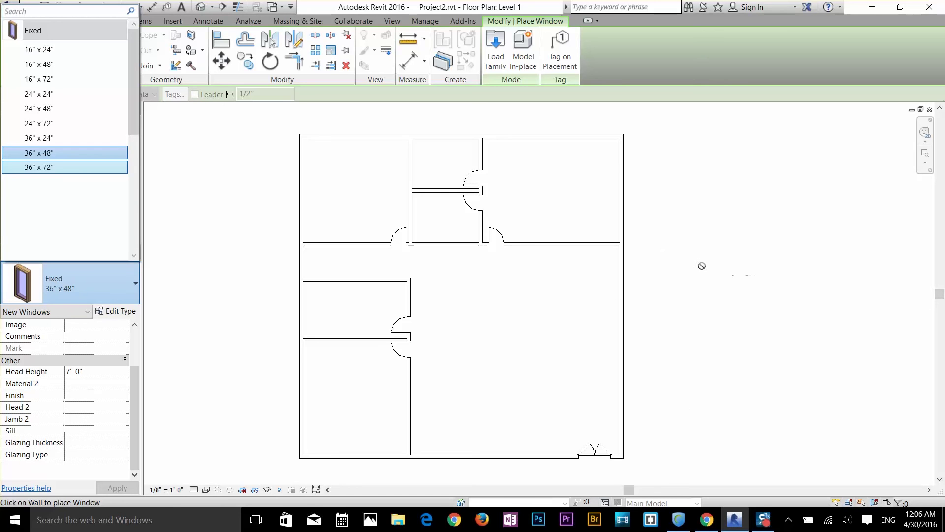
click(707, 519)
scroll(513, 161, up, 6)
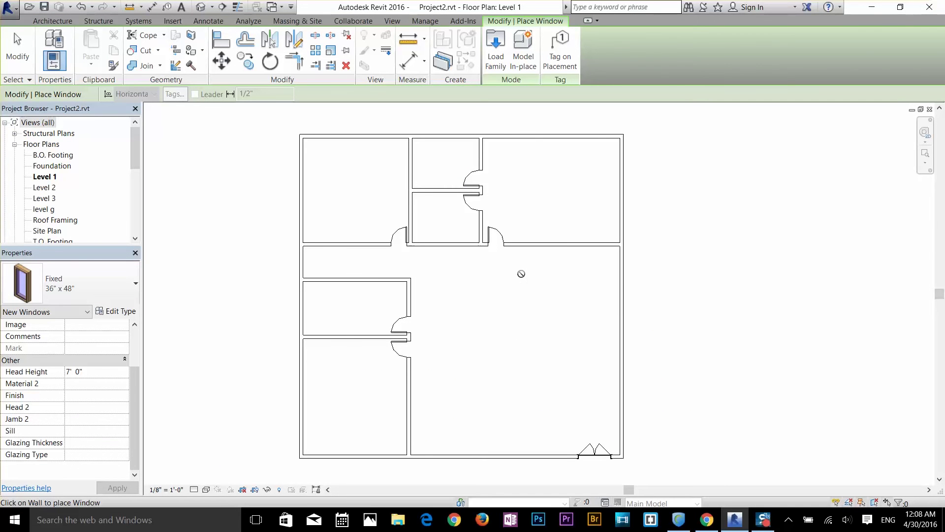
Load the Window_Awning_Vinyl_Harvey.rfa and Window_Wood-Casement.rfa families from the US Imperial folder.
click(20, 35)
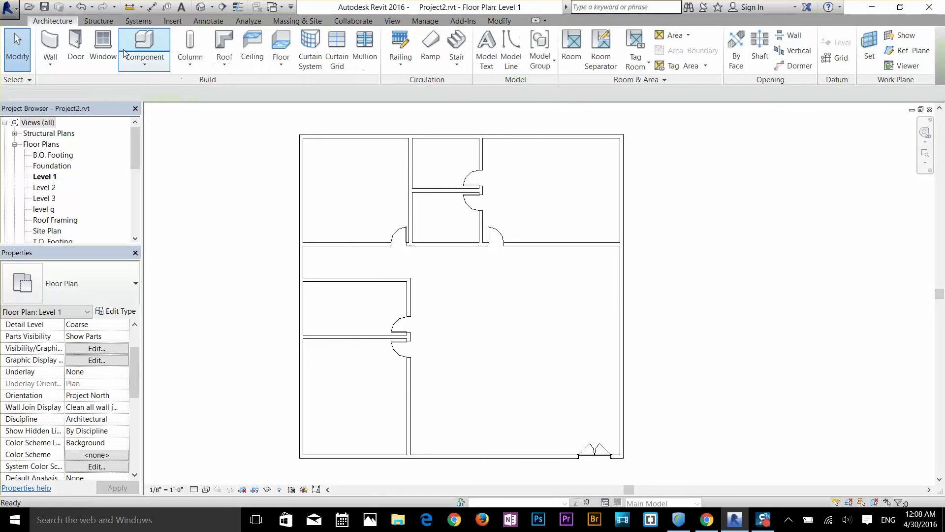
click(102, 38)
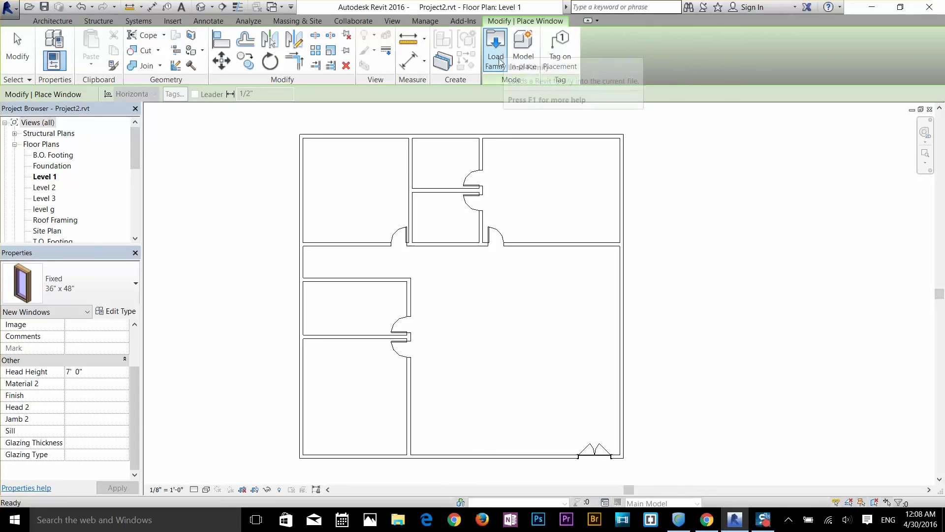
click(498, 58)
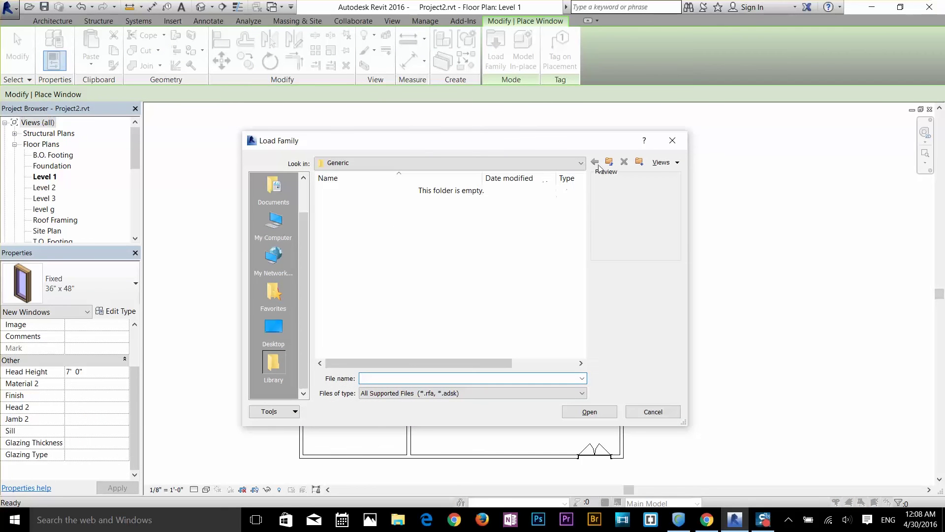
click(609, 162)
double_click(369, 202)
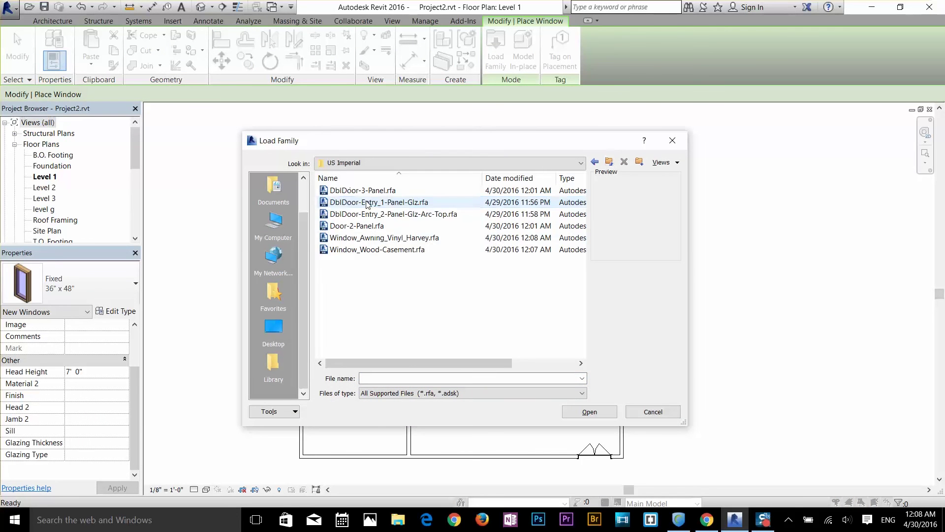
click(376, 238)
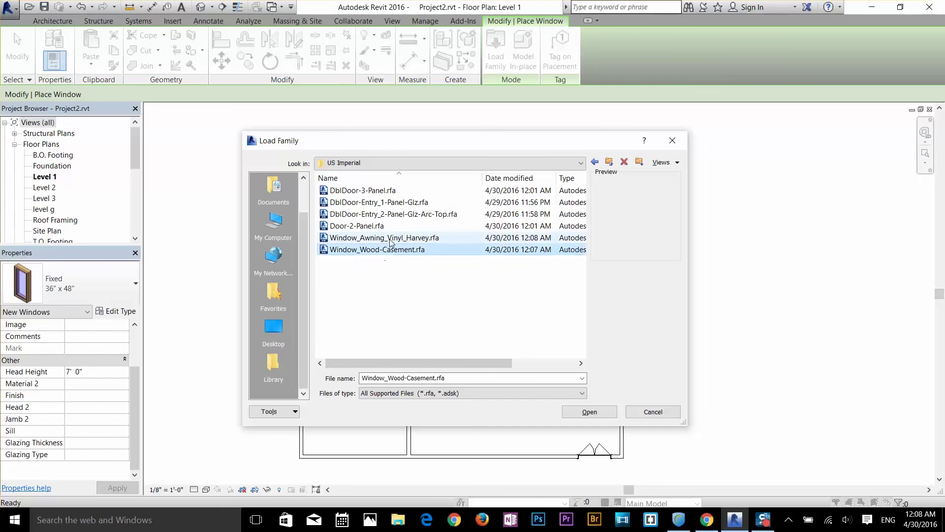
click(390, 250)
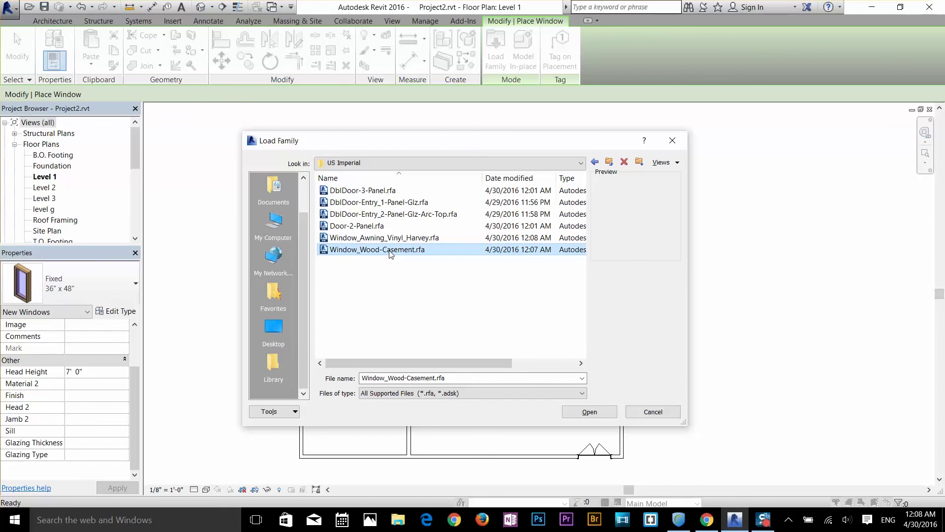
double_click(390, 250)
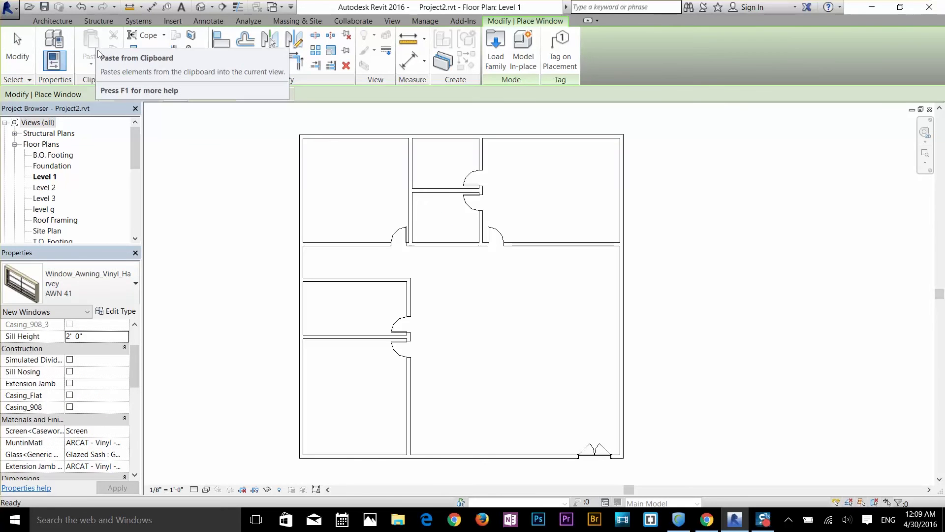
Choose the AWN 41 awning window type in the Type Selector.
click(102, 284)
scroll(84, 163, down, 8)
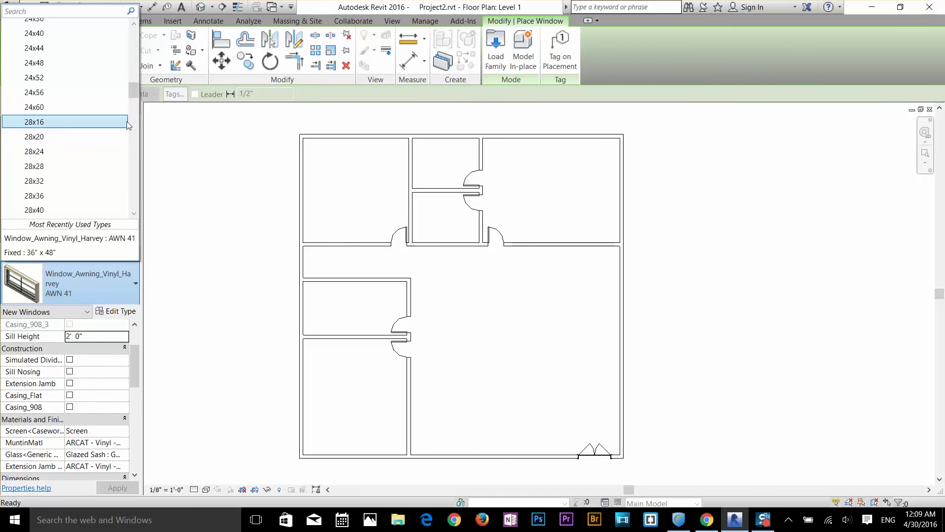
drag(131, 80, 130, 54)
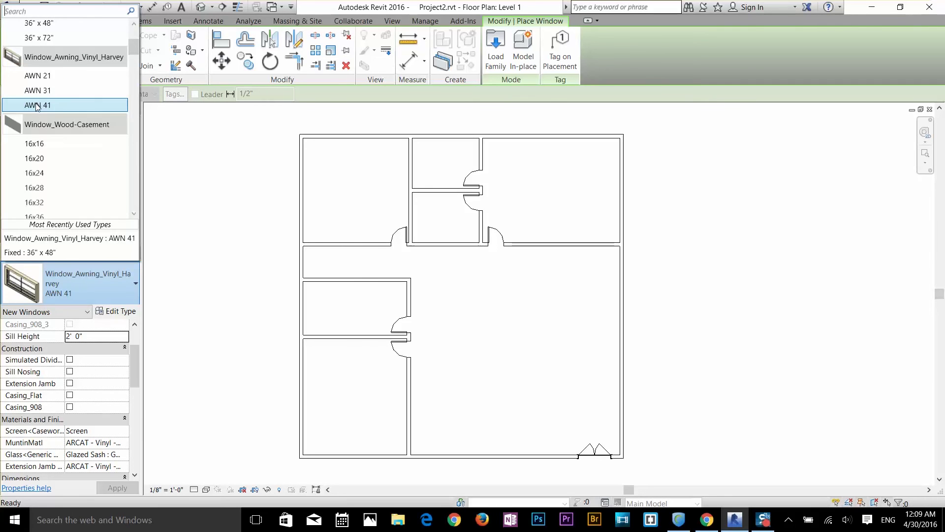
click(69, 104)
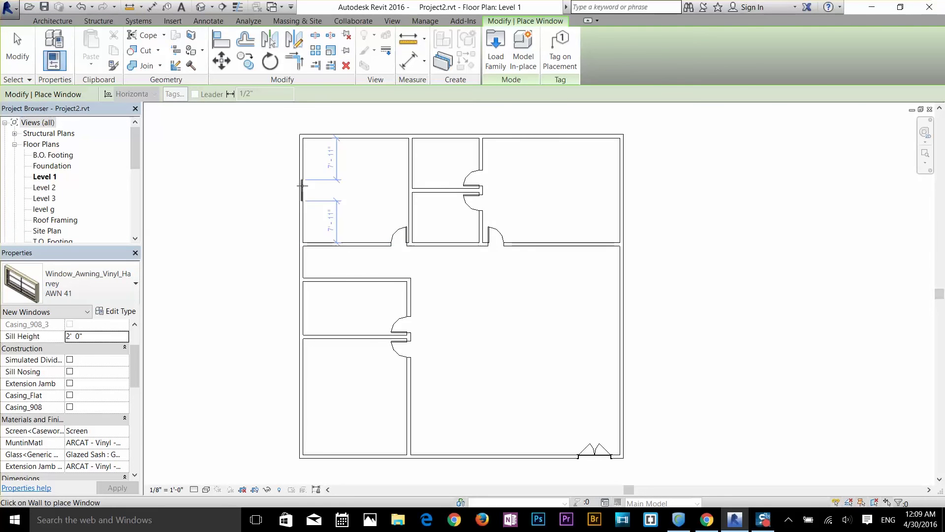
Place AWN 41 windows in the left exterior wall of the upper-left and lower-left rooms.
scroll(310, 169, up, 2)
scroll(309, 170, up, 2)
scroll(291, 187, down, 1)
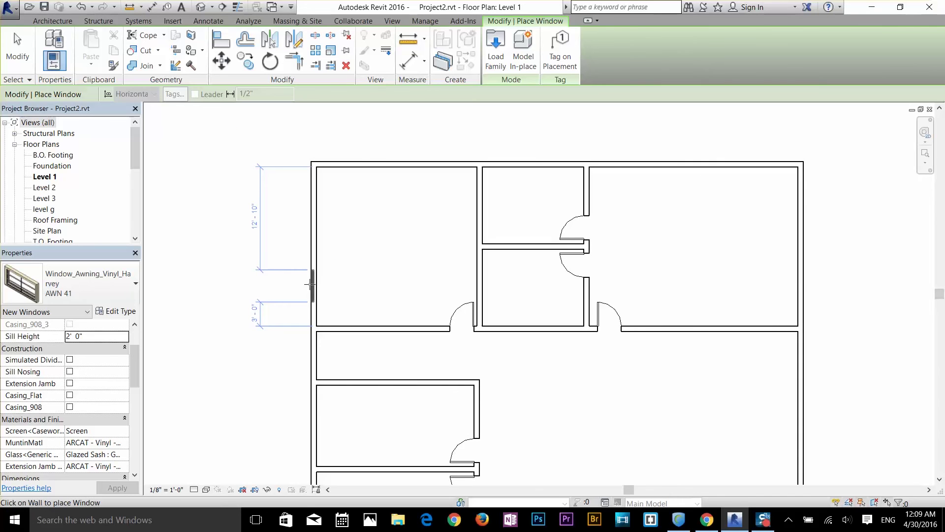
click(310, 284)
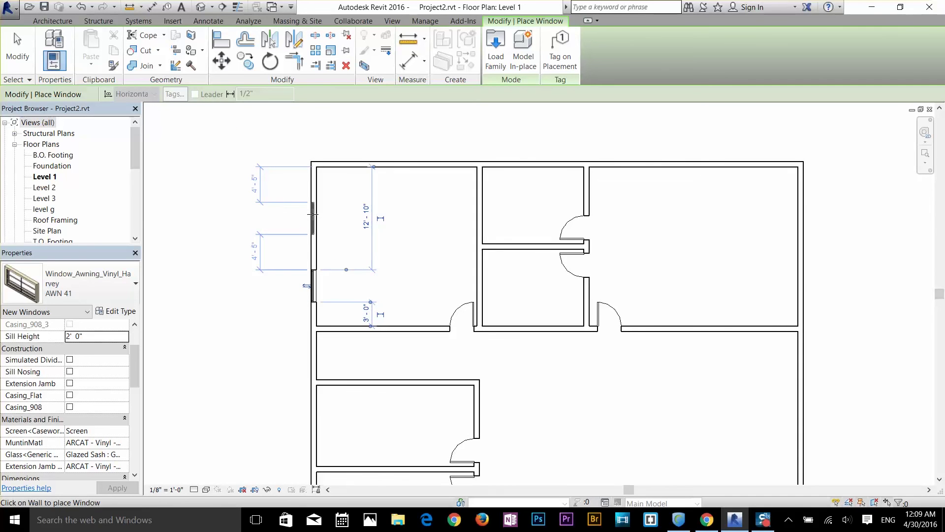
scroll(369, 253, down, 2)
middle_drag(369, 253, 353, 180)
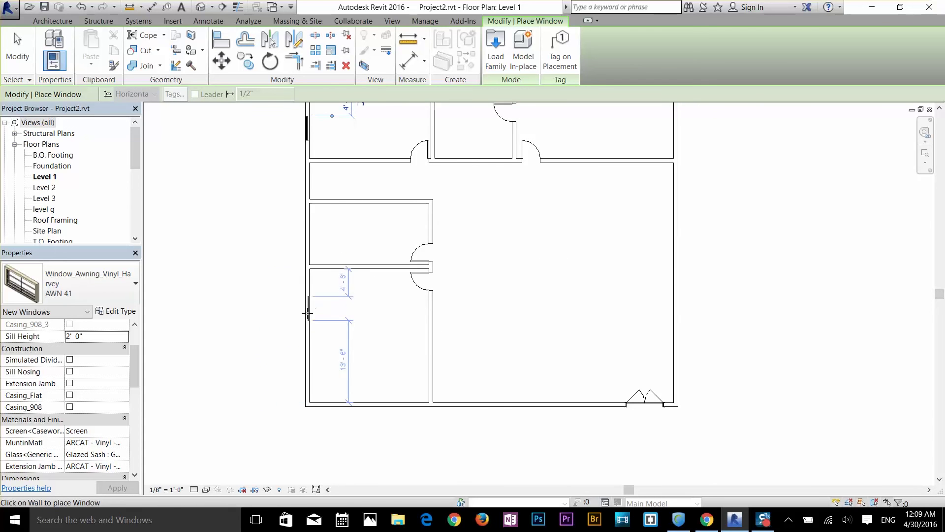
click(306, 374)
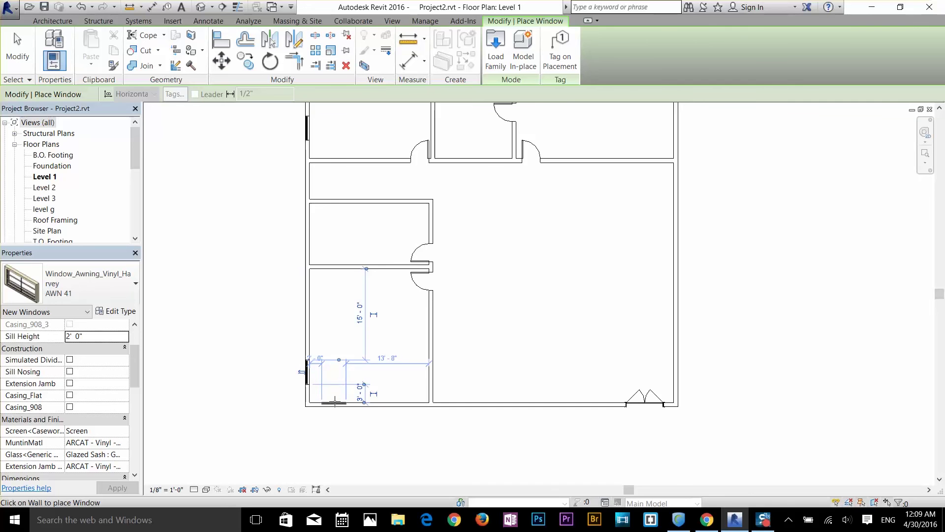
Place AWN 41 windows in the bottom and top exterior walls, then finish placement.
click(334, 402)
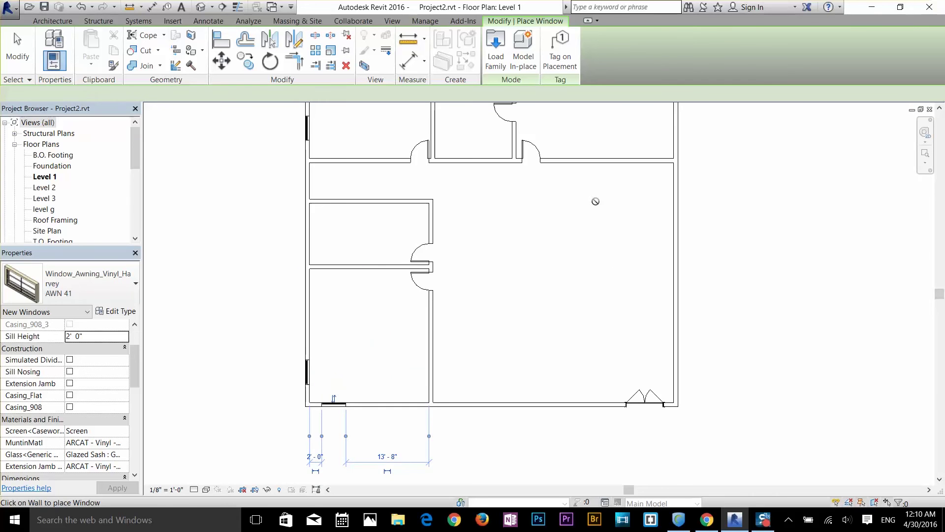
middle_drag(595, 202, 596, 399)
scroll(595, 398, up, 1)
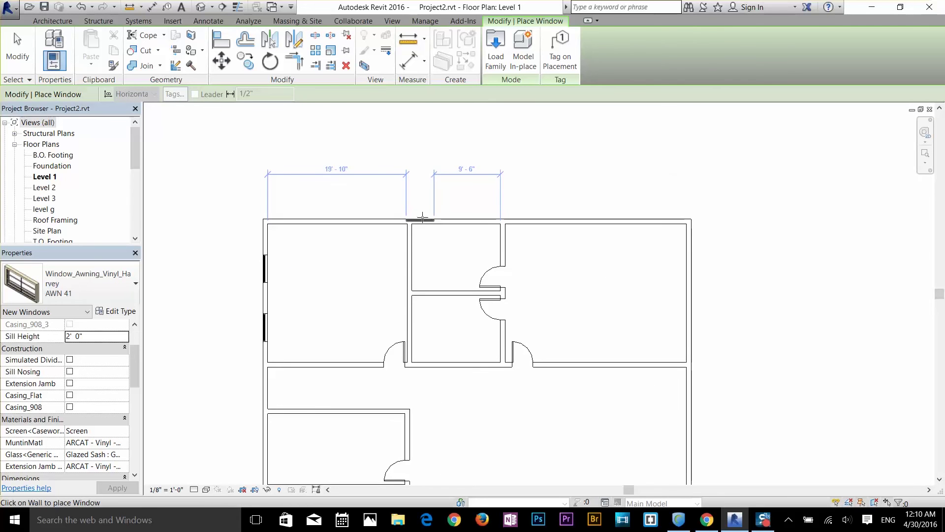
click(429, 219)
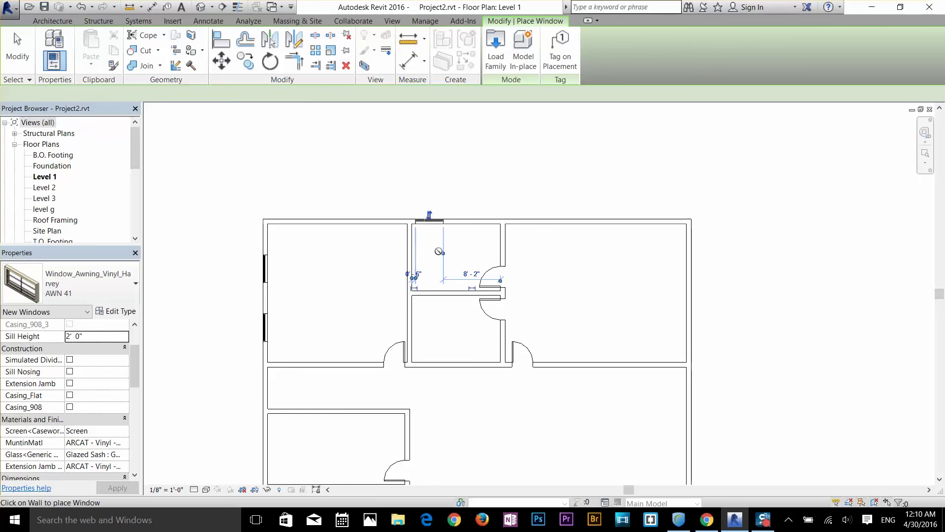
scroll(489, 325, down, 2)
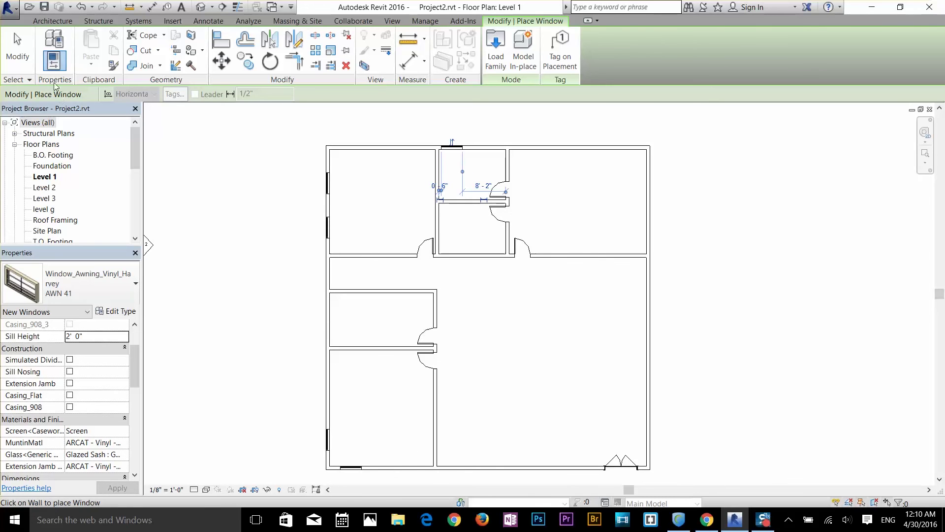
click(17, 51)
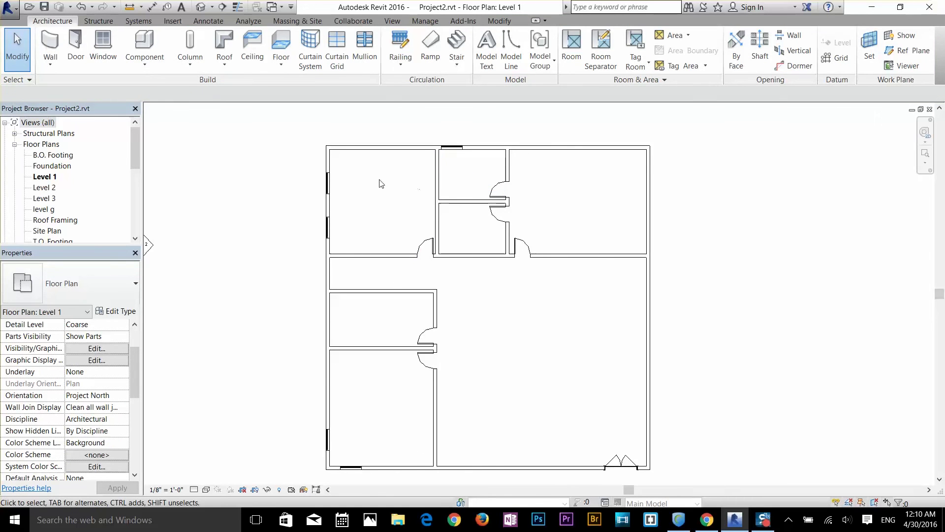
scroll(301, 186, up, 3)
scroll(413, 203, up, 4)
Set the upper-left awning window's temporary dimension to 3'-0".
click(388, 199)
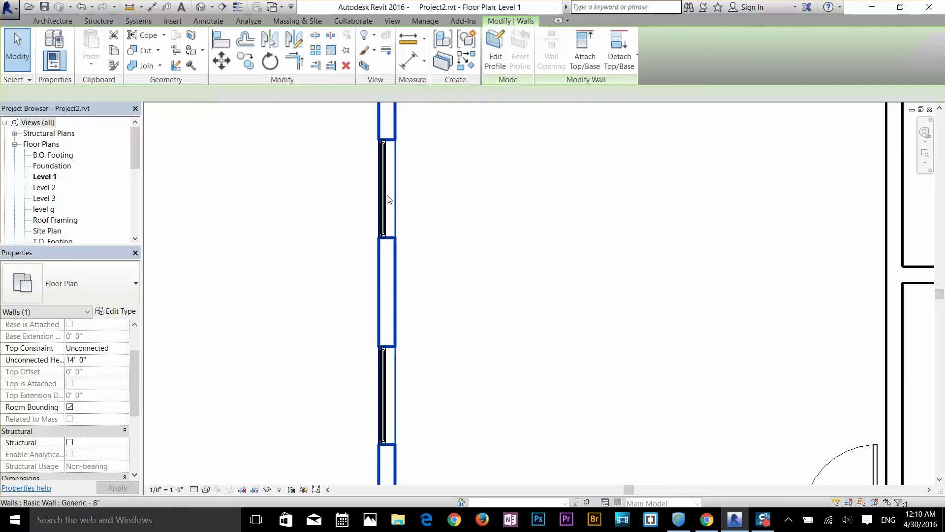
click(383, 210)
scroll(532, 202, down, 2)
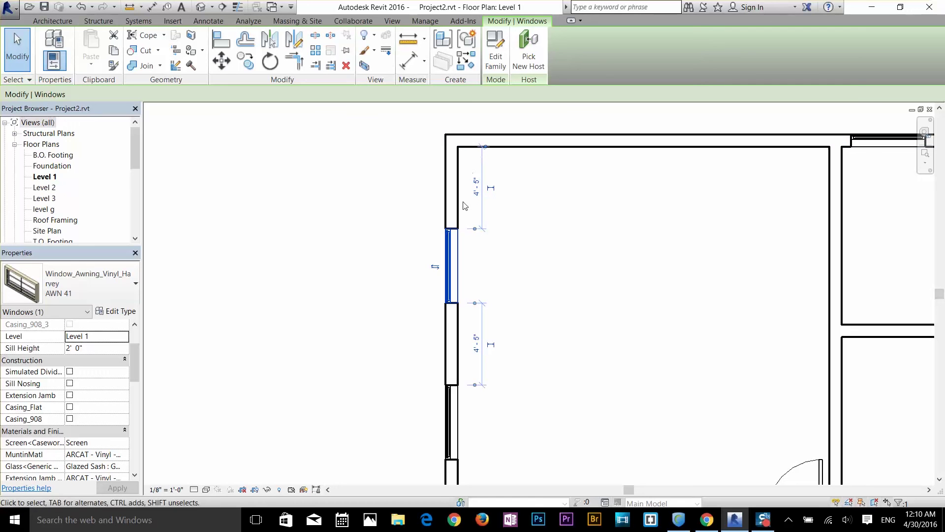
click(476, 187)
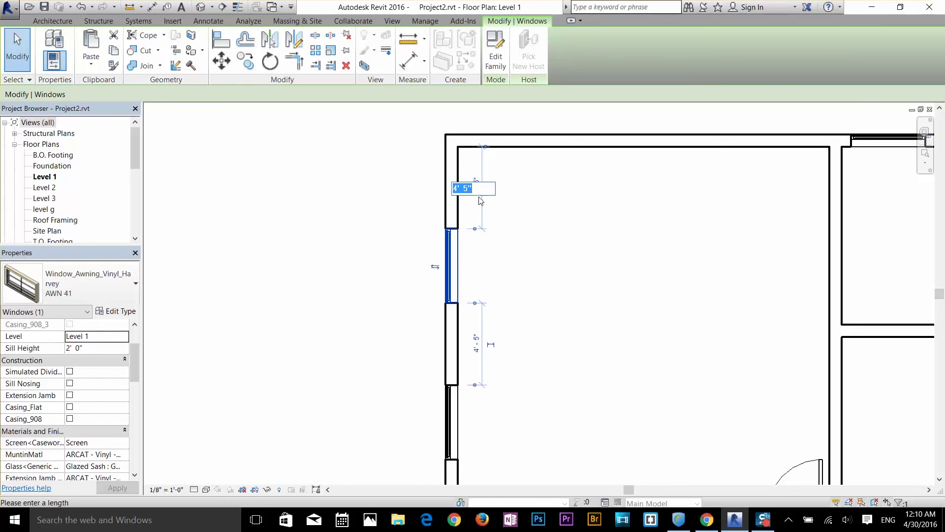
text(3)
key(Return)
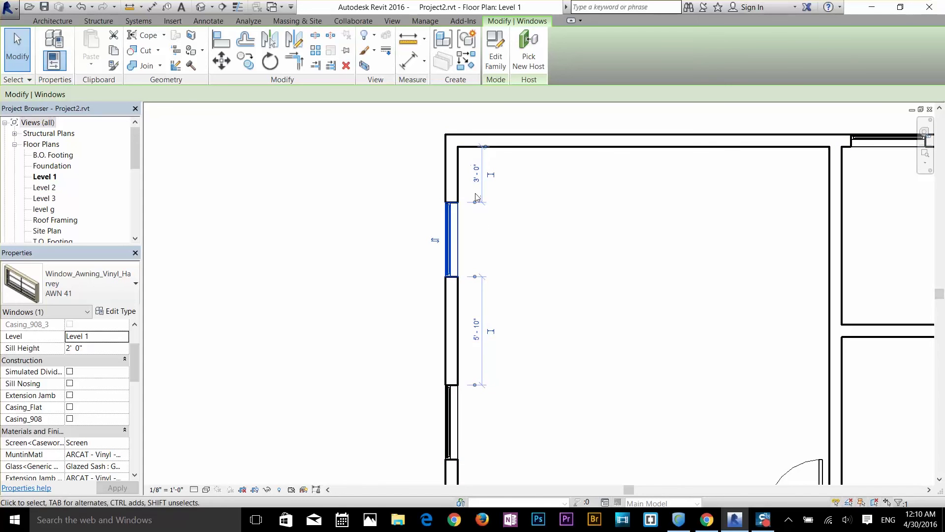
Select the lower left-wall window and pan out to show the whole building.
middle_drag(492, 211, 497, 165)
click(467, 305)
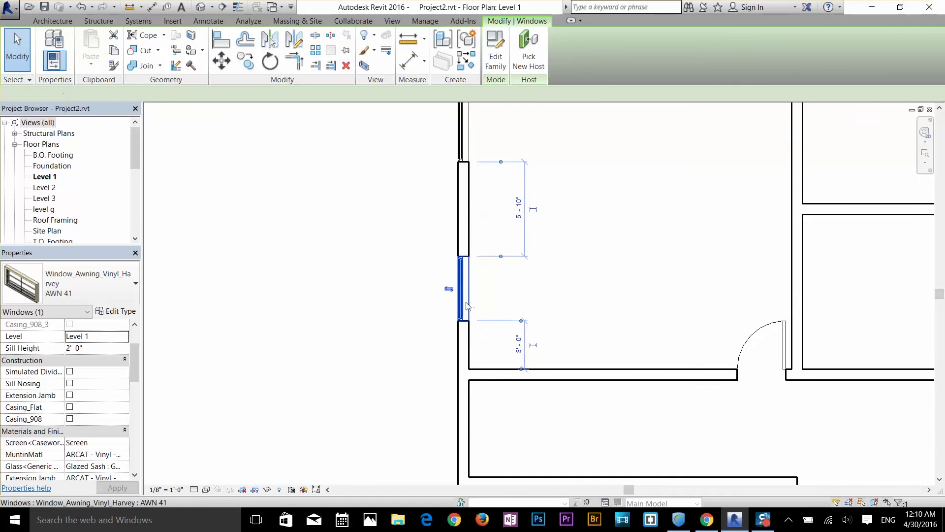
middle_drag(566, 182, 518, 275)
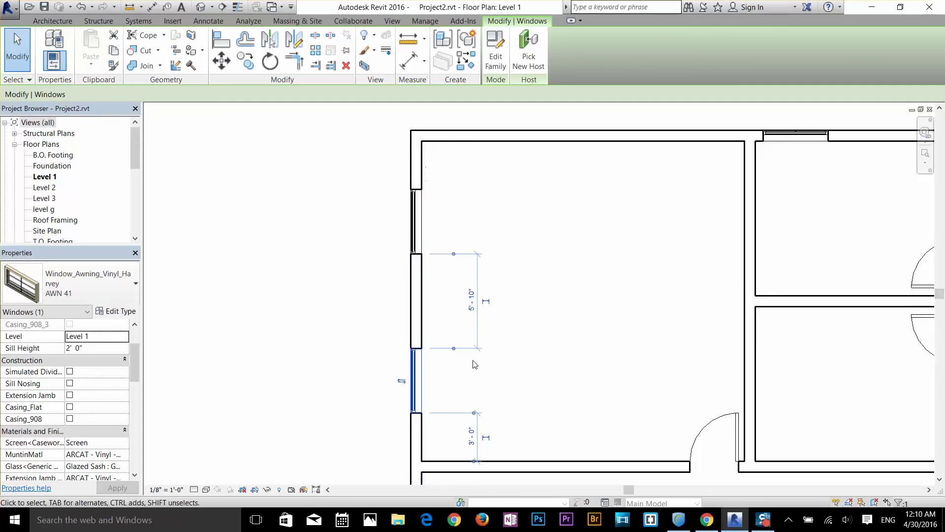
scroll(492, 234, up, 3)
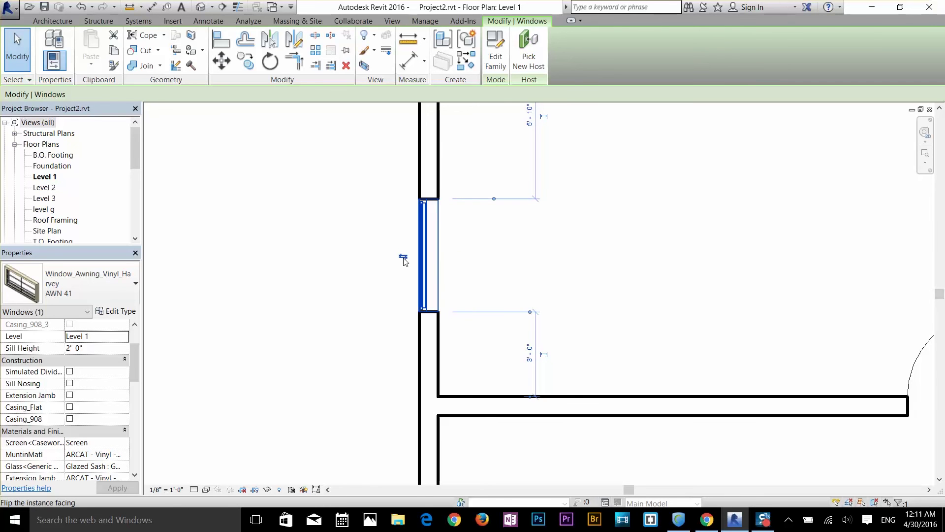
scroll(442, 260, down, 5)
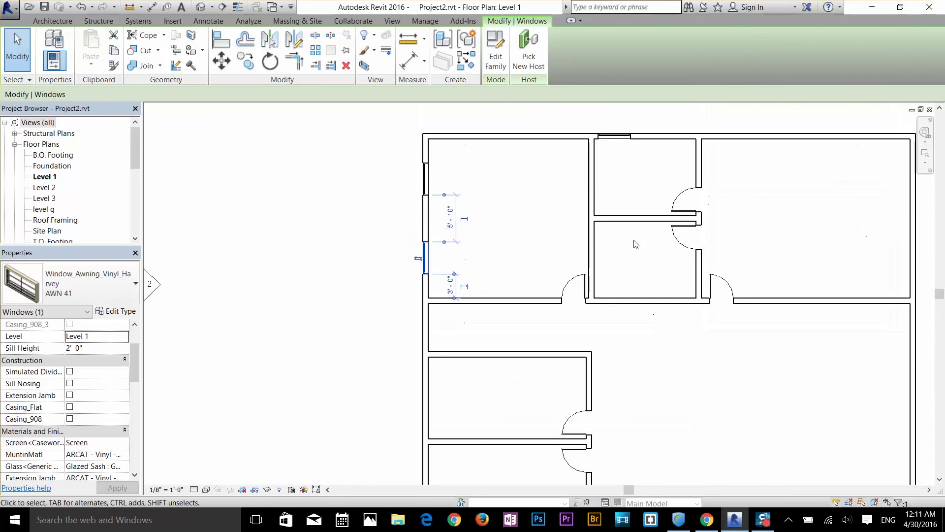
middle_drag(629, 253, 603, 184)
scroll(544, 220, down, 2)
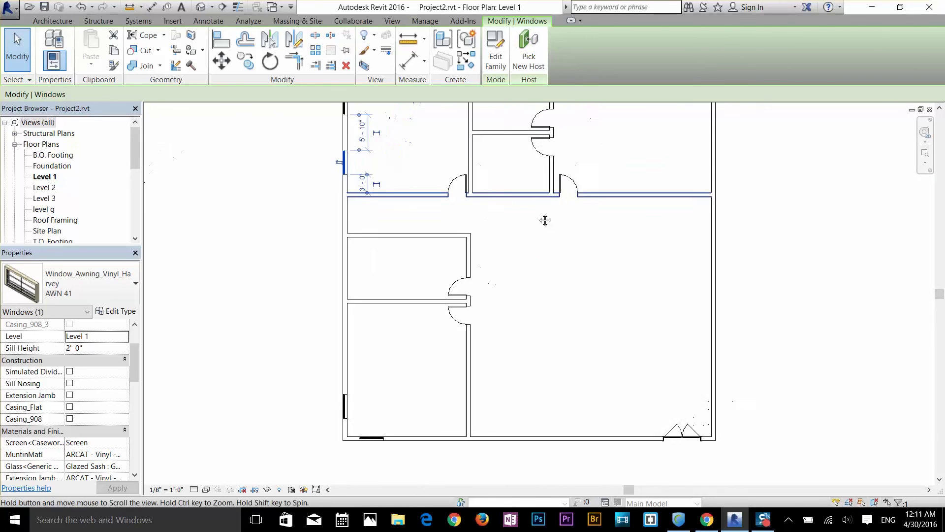
middle_drag(544, 220, 500, 246)
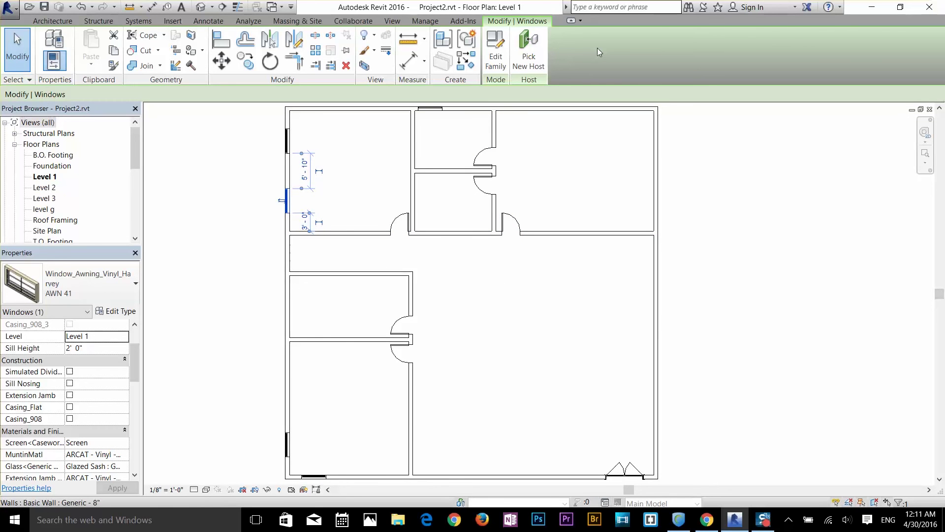
click(707, 519)
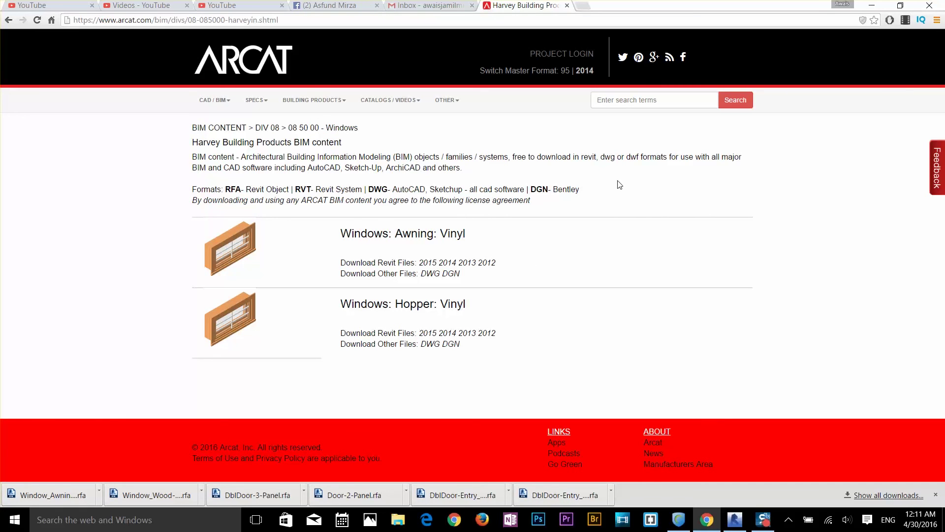
key(alt+Tab)
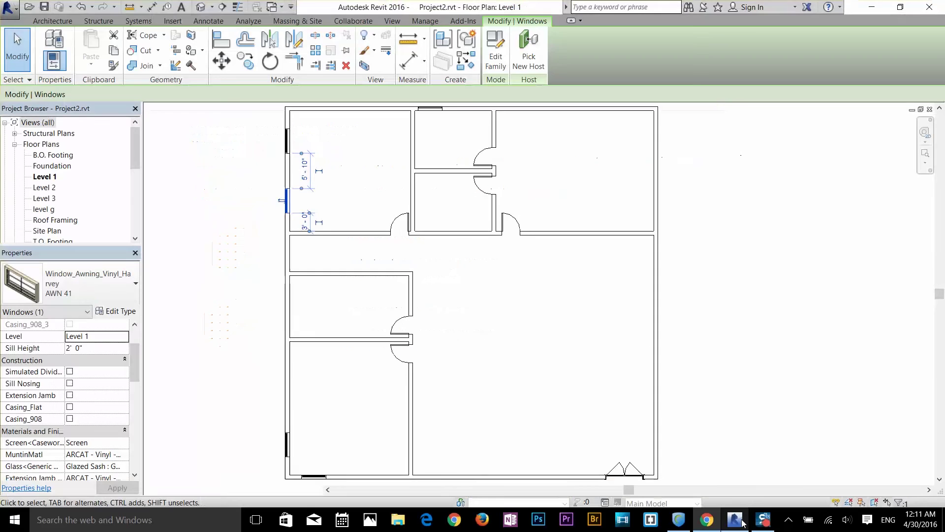
key(Escape)
key(Escape)
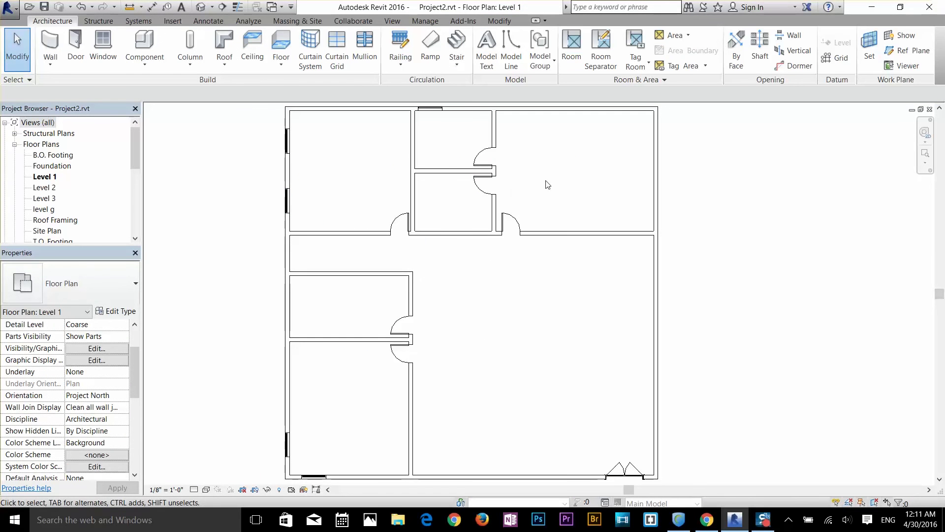
scroll(457, 224, down, 1)
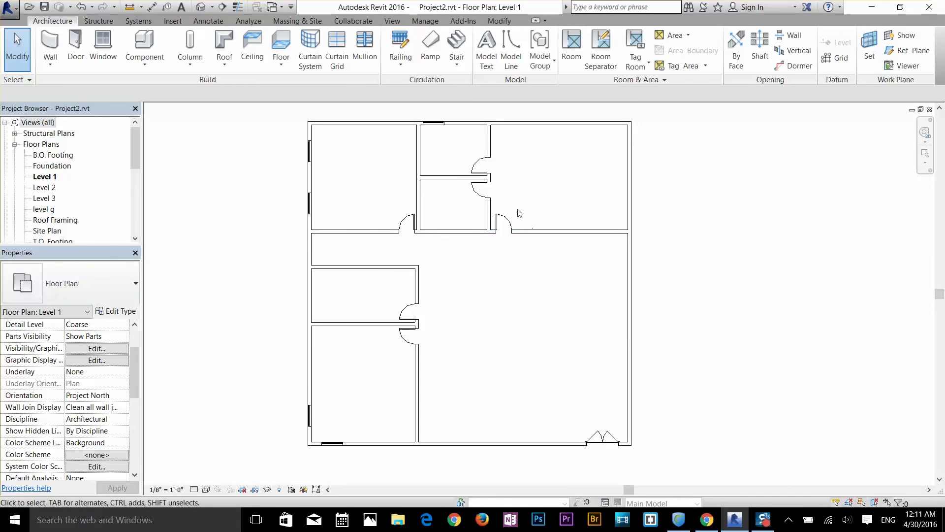
scroll(522, 174, up, 1)
middle_drag(517, 221, 520, 216)
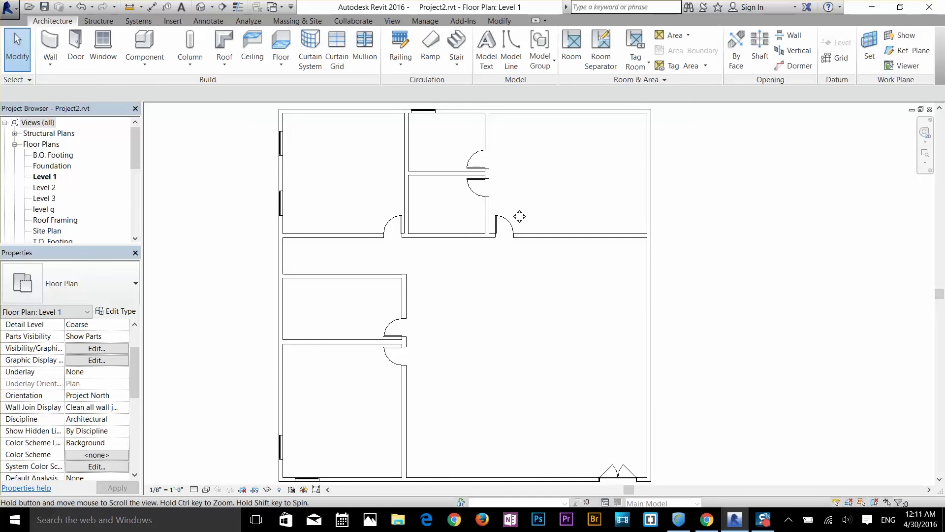